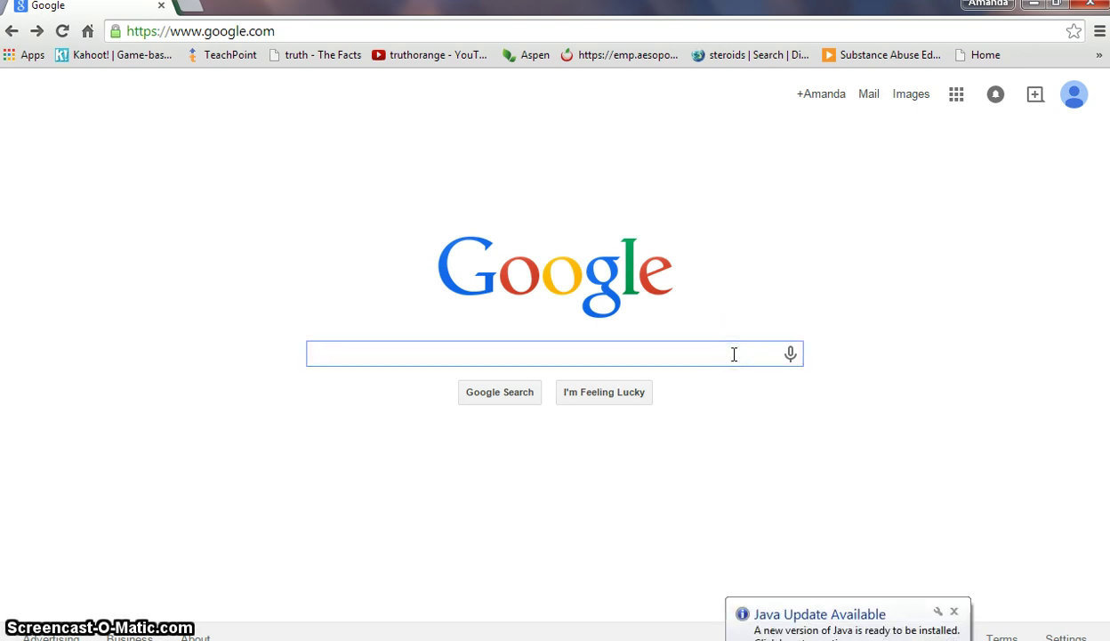
# Step: Search Google for 'discovery education' from the suggestion offered after typing 'discovery'
pyautogui.write('discovery')
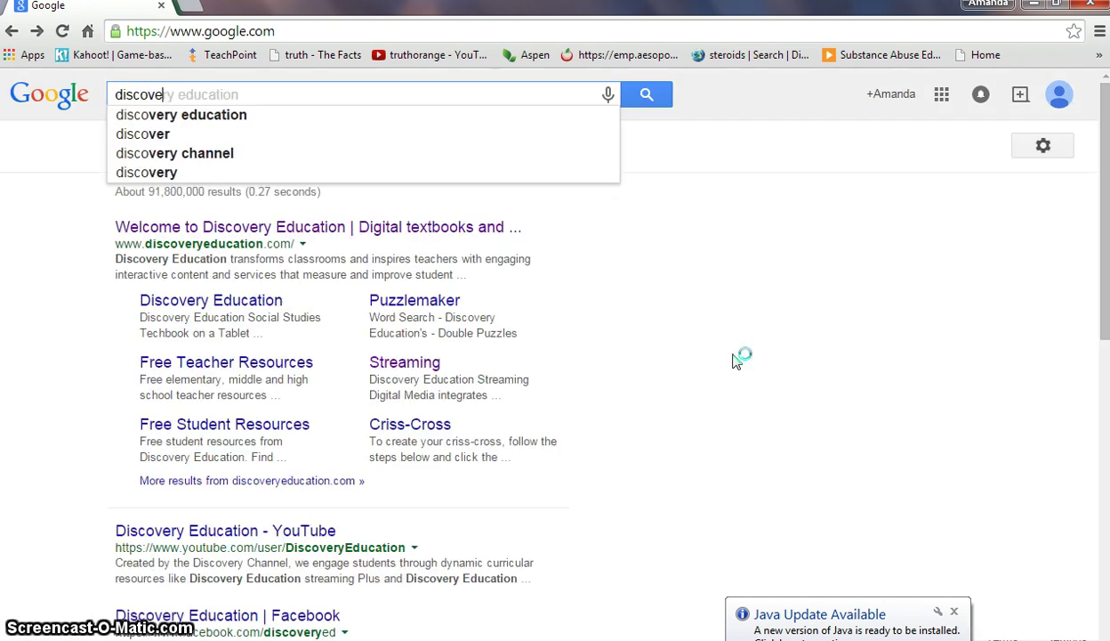
pyautogui.click(258, 115)
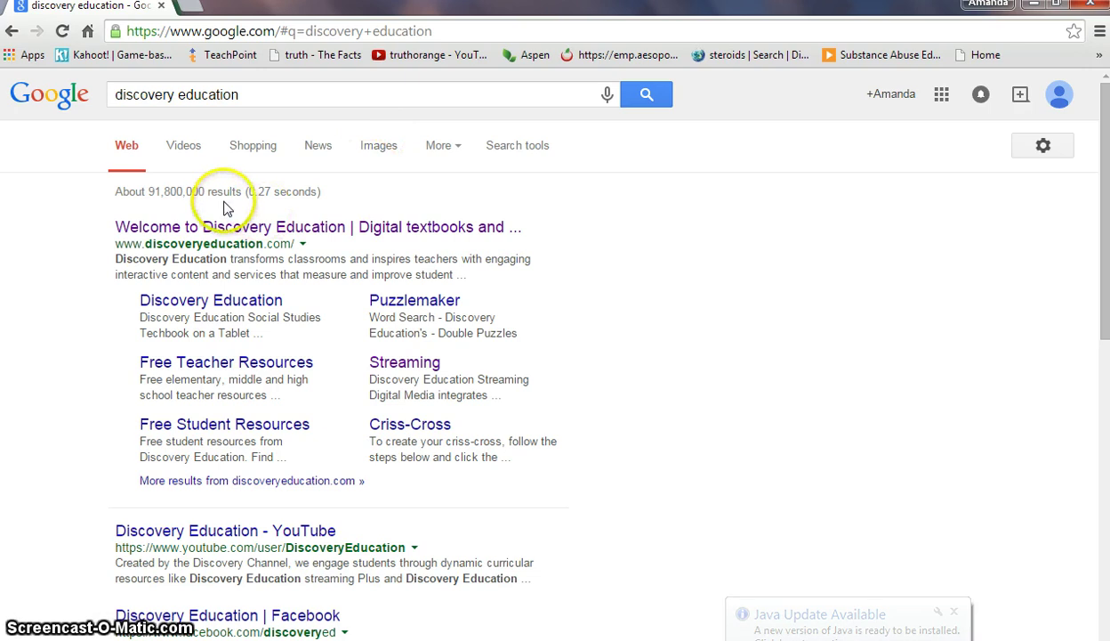
# Step: Open the Discovery Education website from the results and scroll the My DE dashboard
pyautogui.click(388, 230)
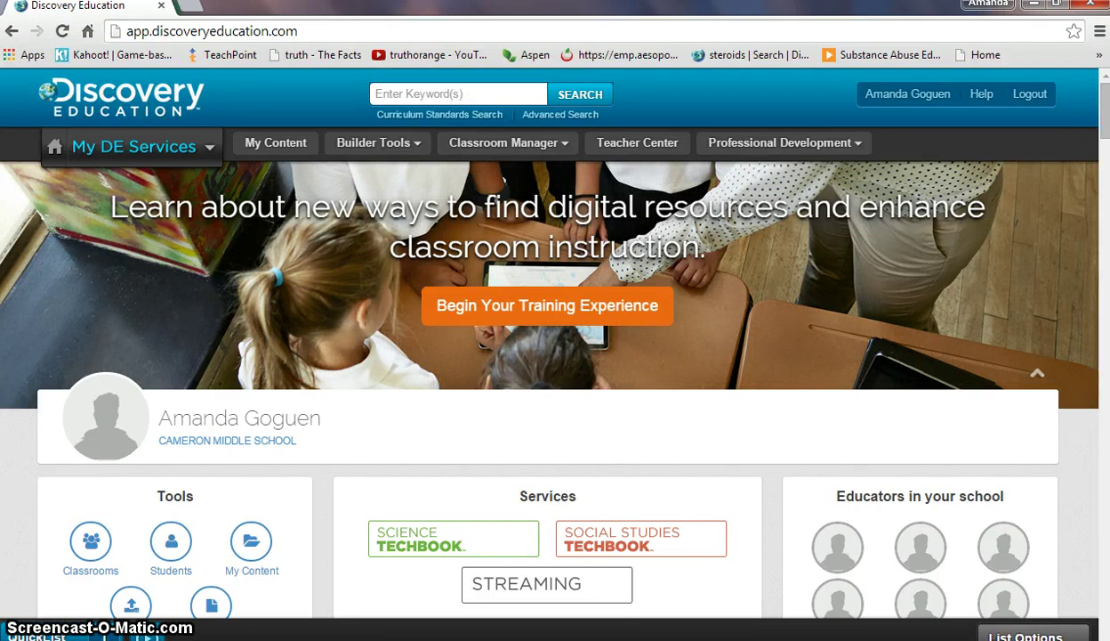
pyautogui.moveTo(1106, 133); pyautogui.dragTo(1106, 137)
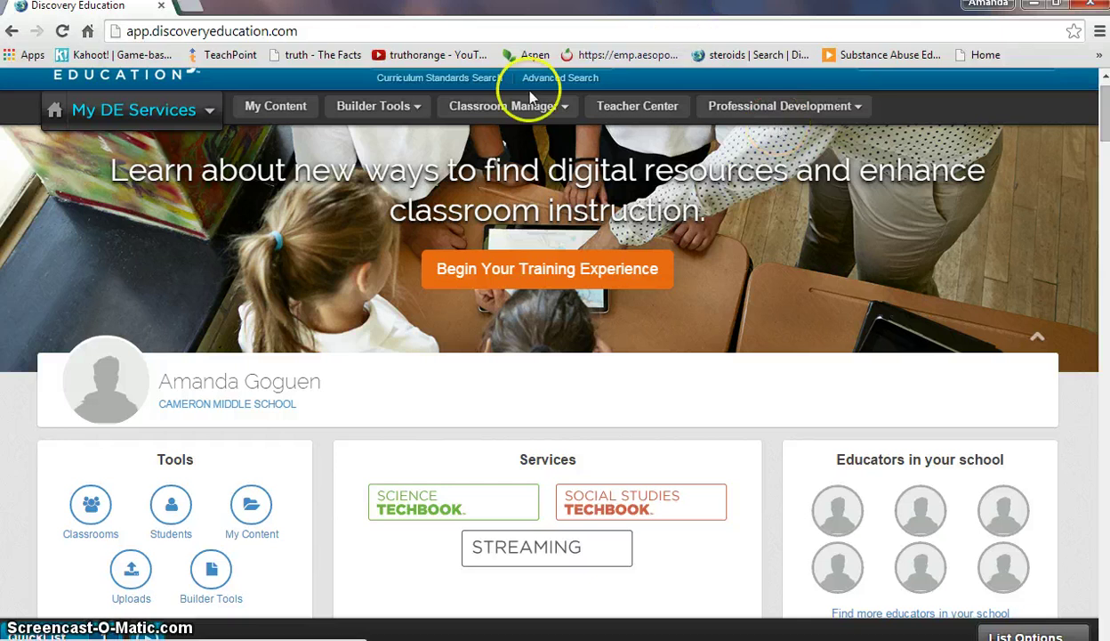
# Step: Go to Builder Tools and open My Content, listing the two saved full videos
pyautogui.click(416, 111)
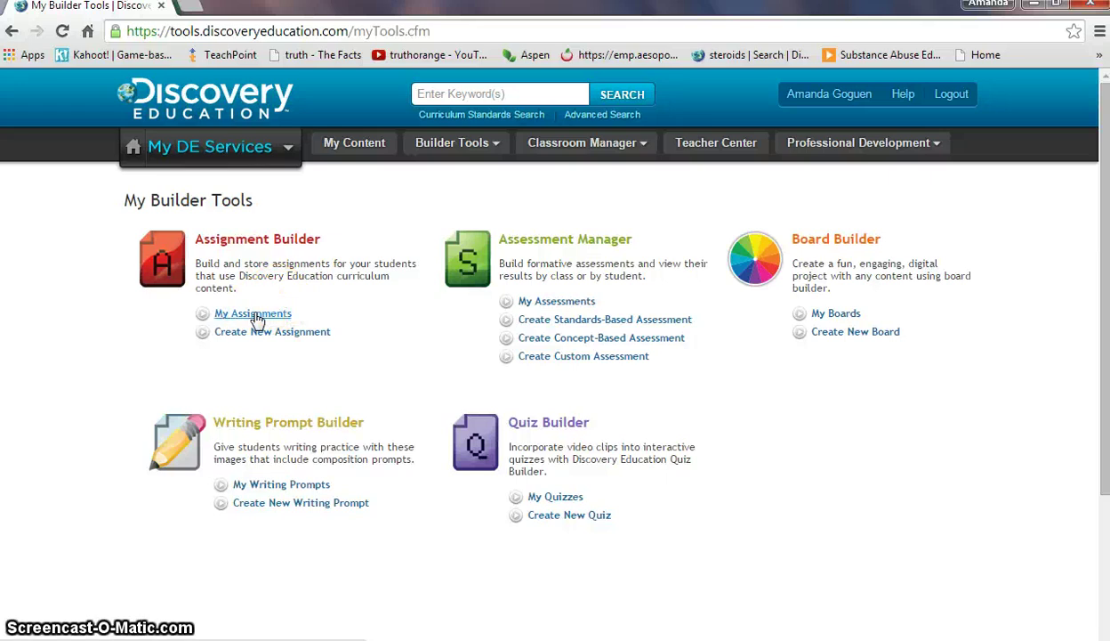
pyautogui.click(358, 149)
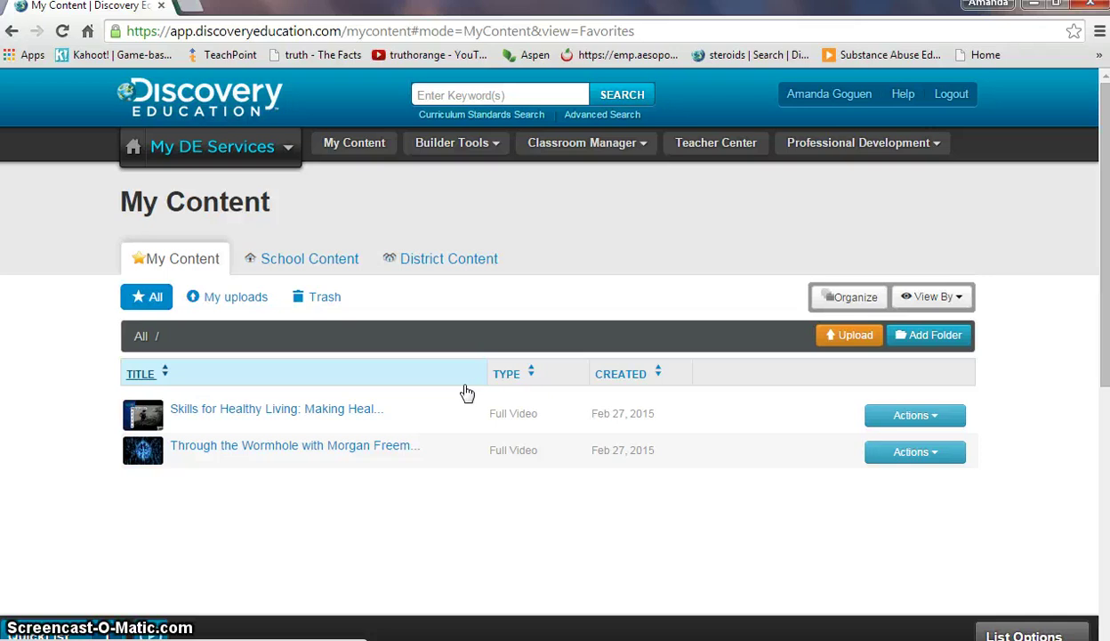
# Step: Open Classroom Manager and scroll through its Manage Classes and Manage Students overview
pyautogui.click(597, 143)
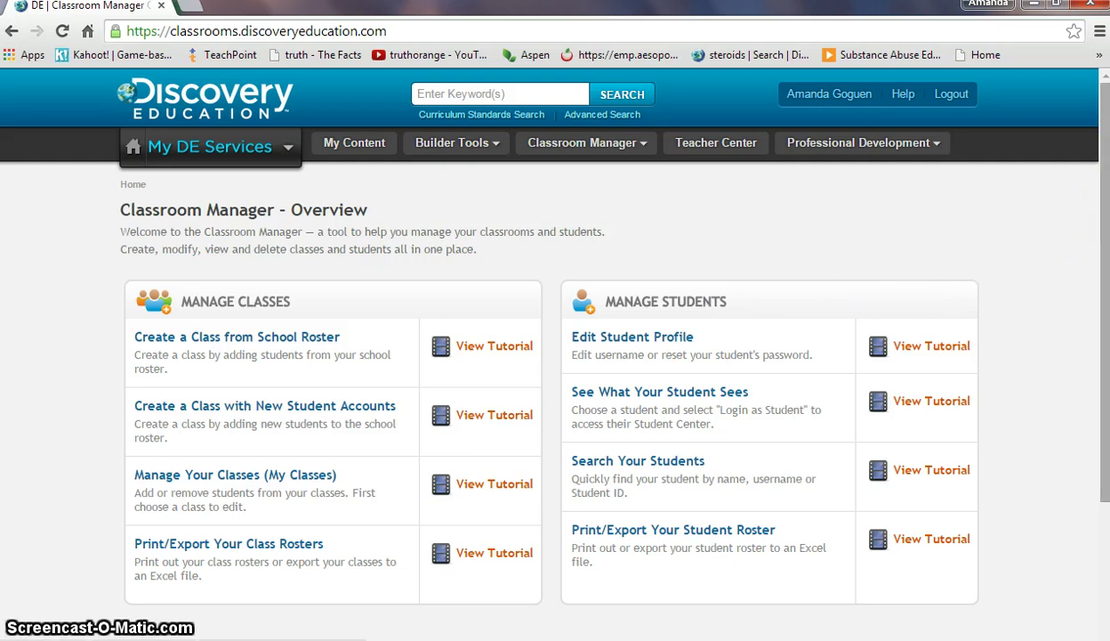
pyautogui.scroll(-2, 1101, 310)
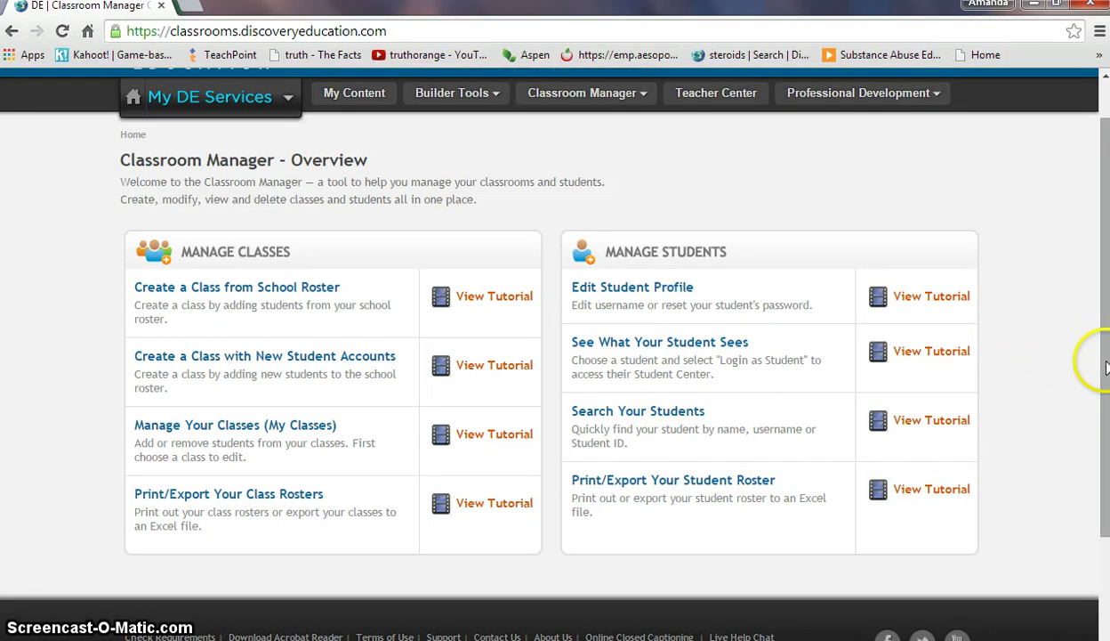
pyautogui.scroll(2, 1103, 360)
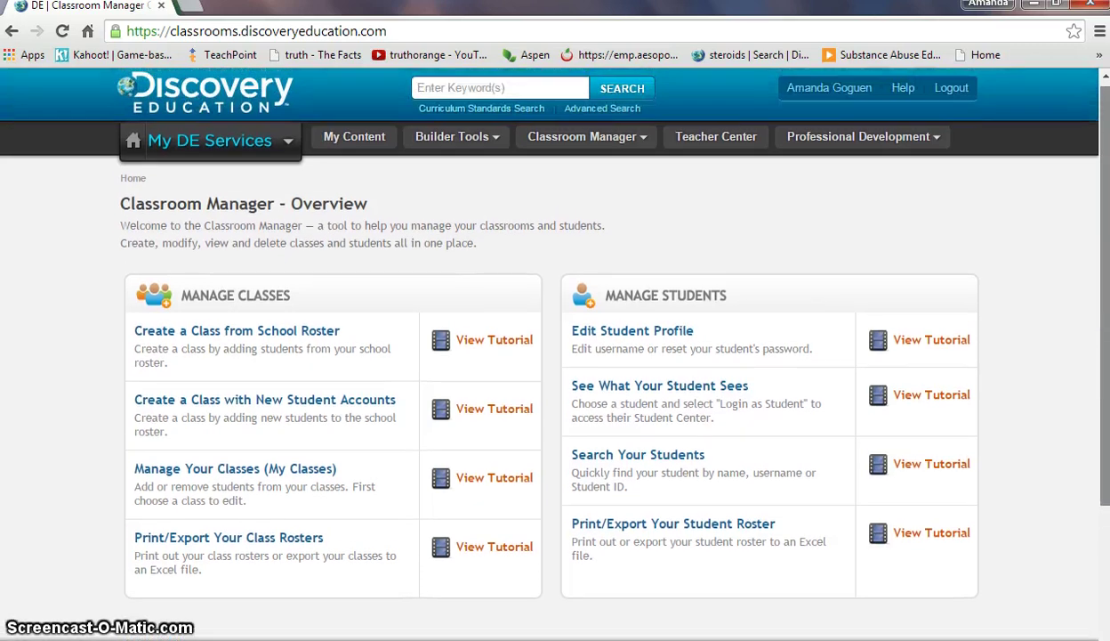
# Step: Open the Professional Development page from Teacher Center and scroll through it
pyautogui.click(721, 153)
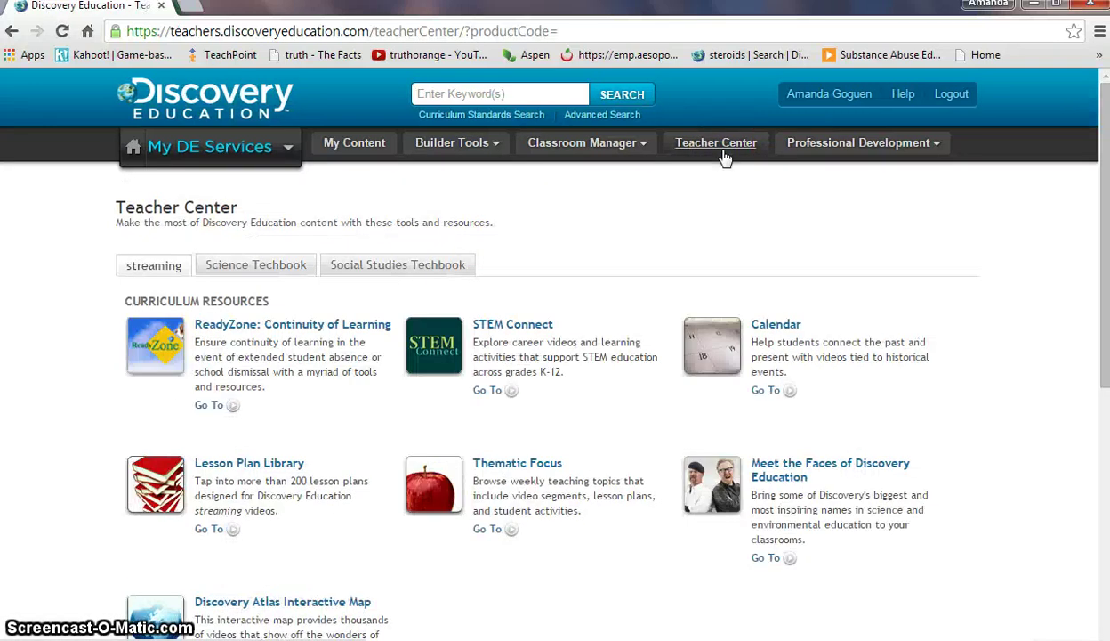
pyautogui.click(610, 383)
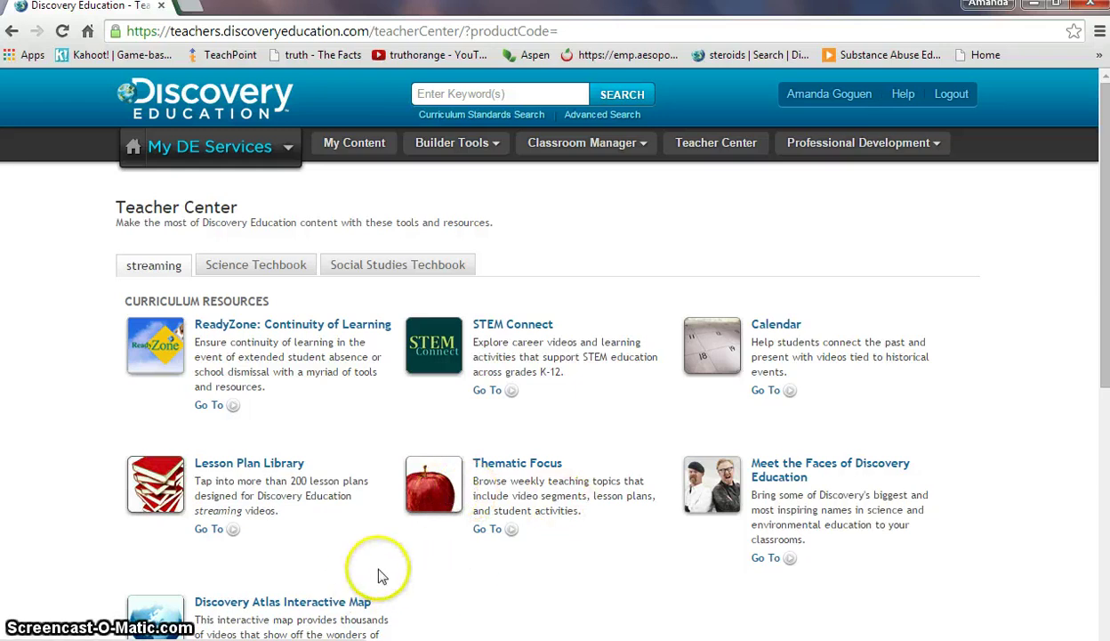
pyautogui.click(836, 153)
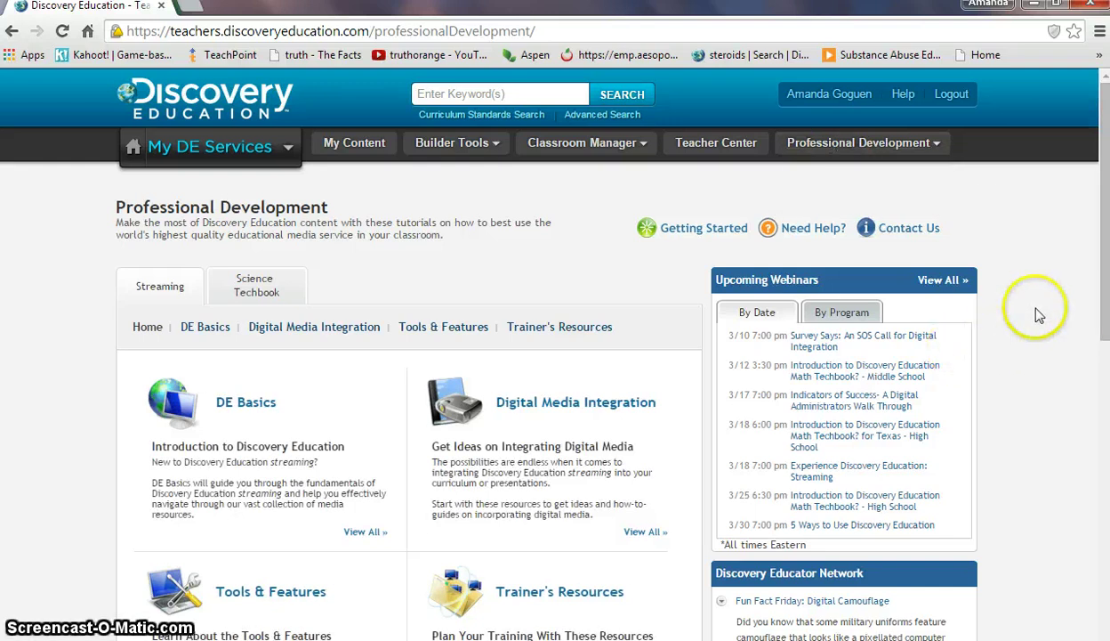
pyautogui.scroll(-2, 1100, 218)
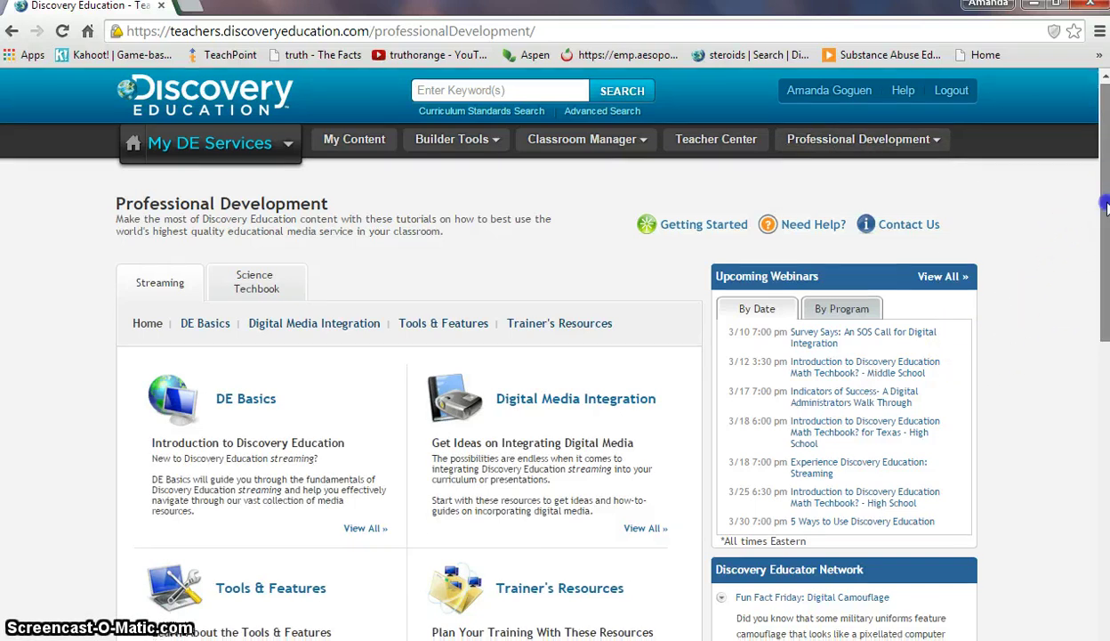
pyautogui.scroll(-2, 541, 345)
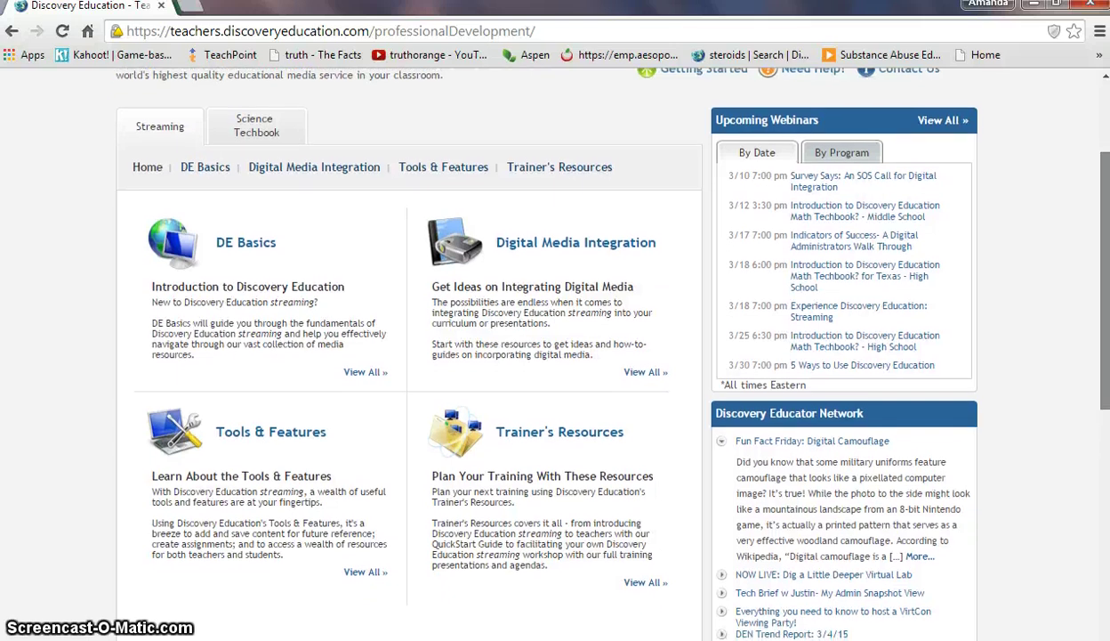
pyautogui.scroll(2, 597, 345)
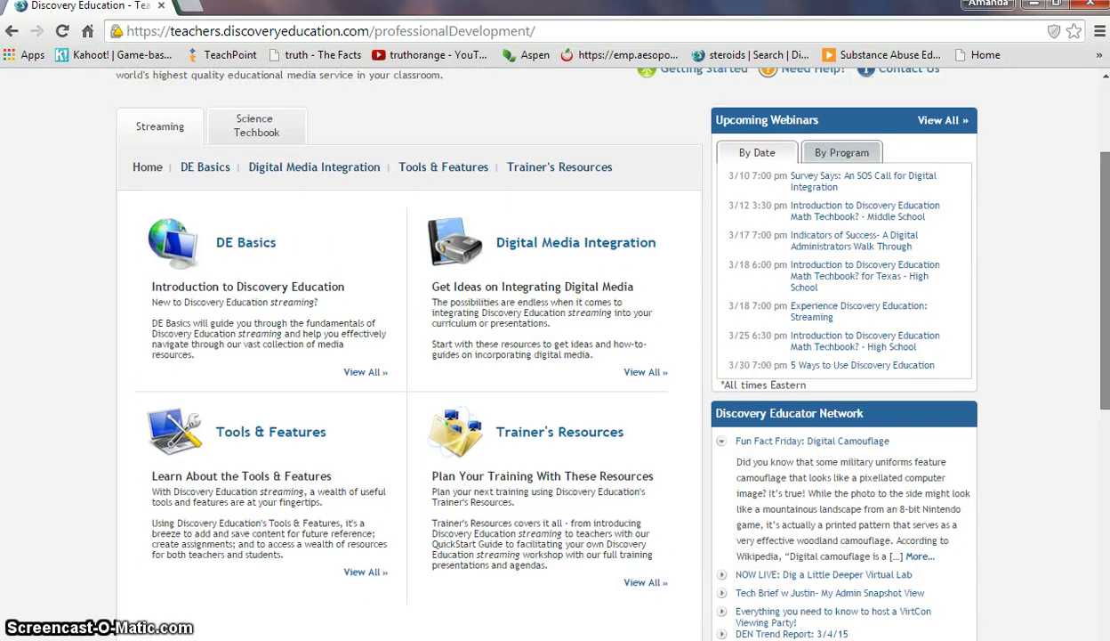
# Step: Show the Science Techbook training resources and place the cursor in the keyword search box
pyautogui.click(276, 181)
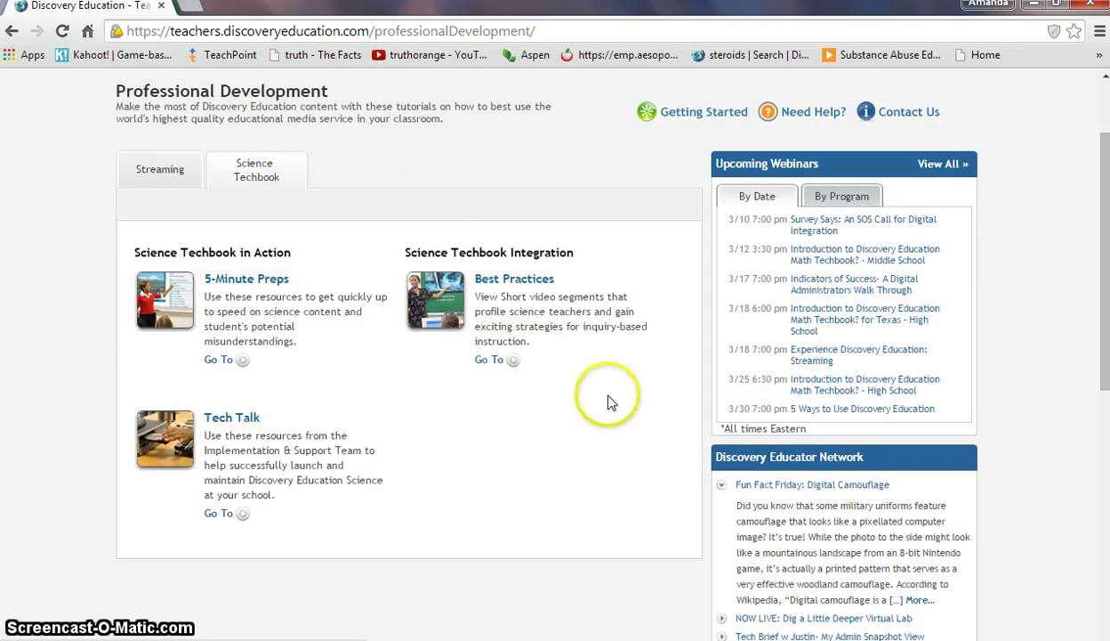
pyautogui.moveTo(1102, 258); pyautogui.dragTo(1104, 206)
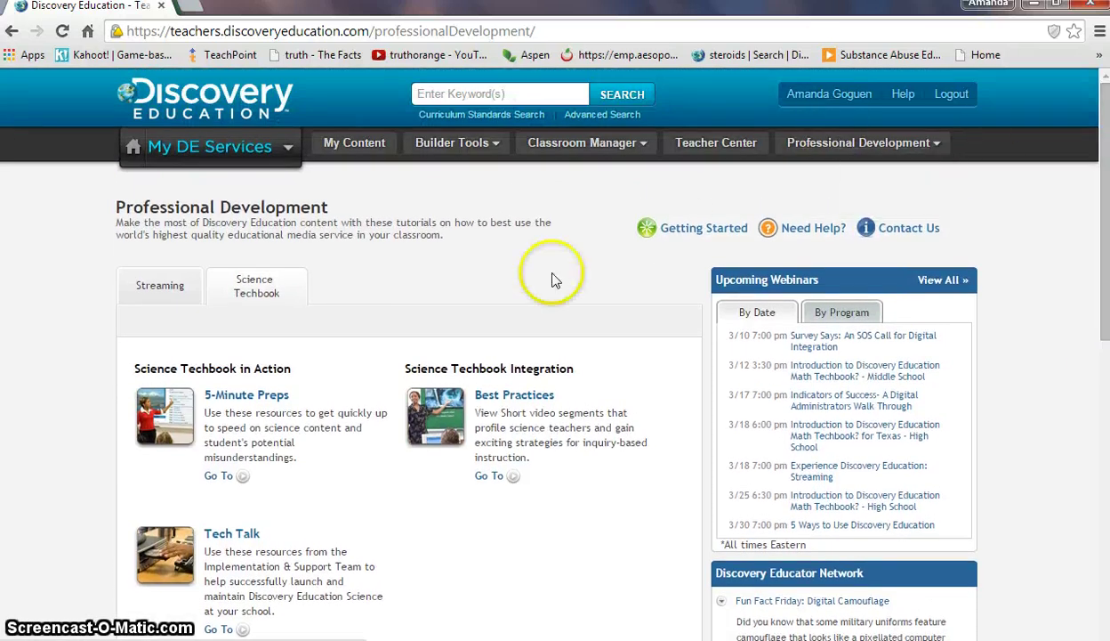
pyautogui.click(523, 94)
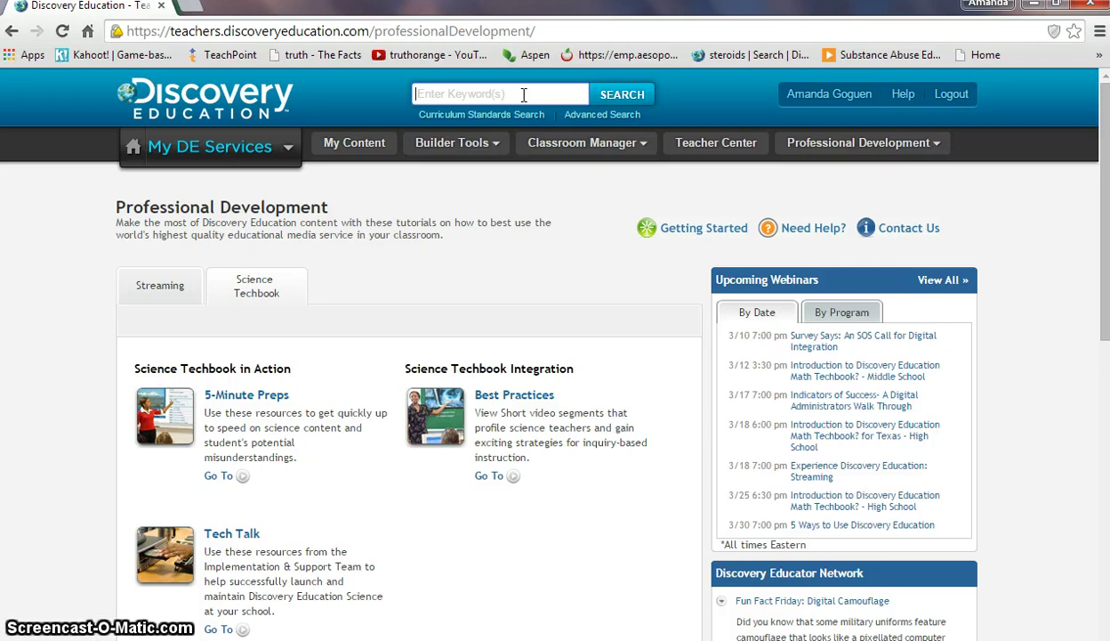
# Step: Search for 'steroids' and filter the results to the Health subject
pyautogui.write('steroids')
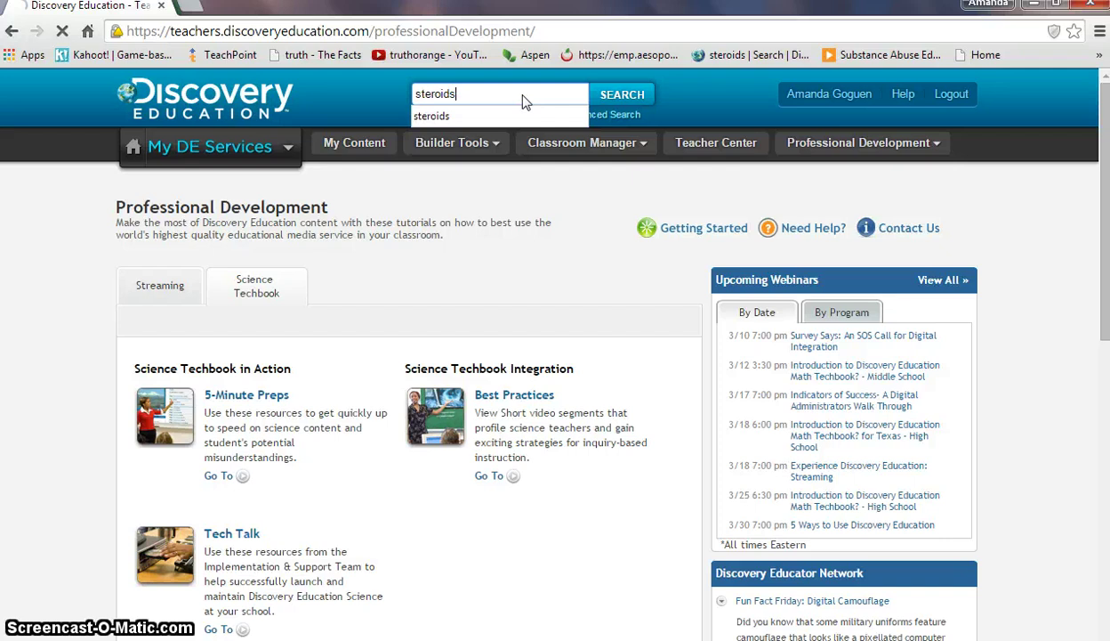
pyautogui.press('Return')
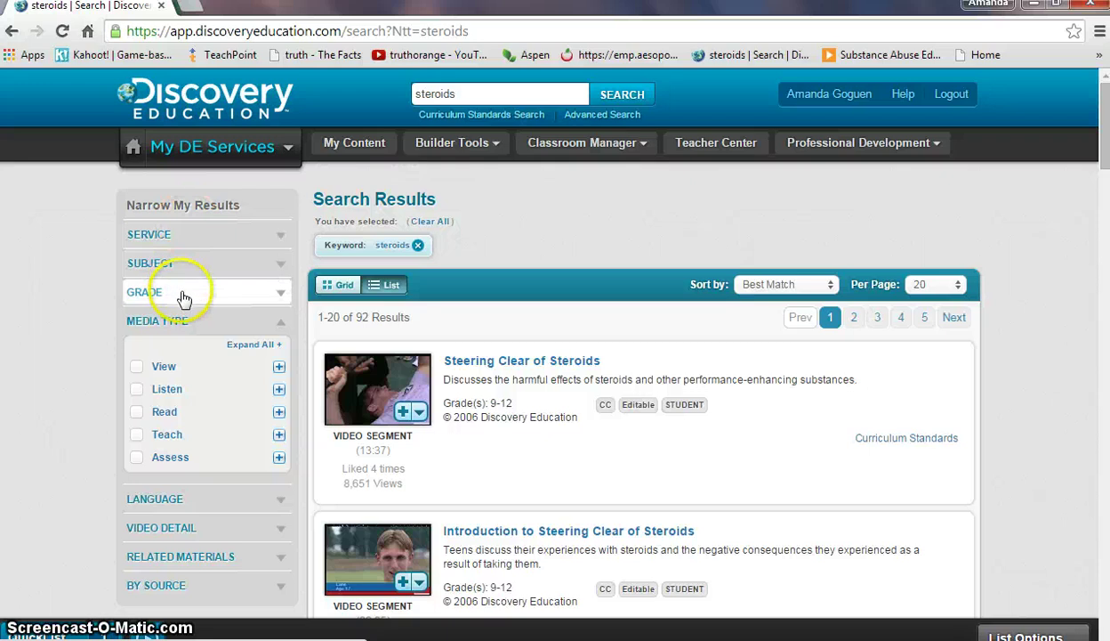
pyautogui.click(275, 237)
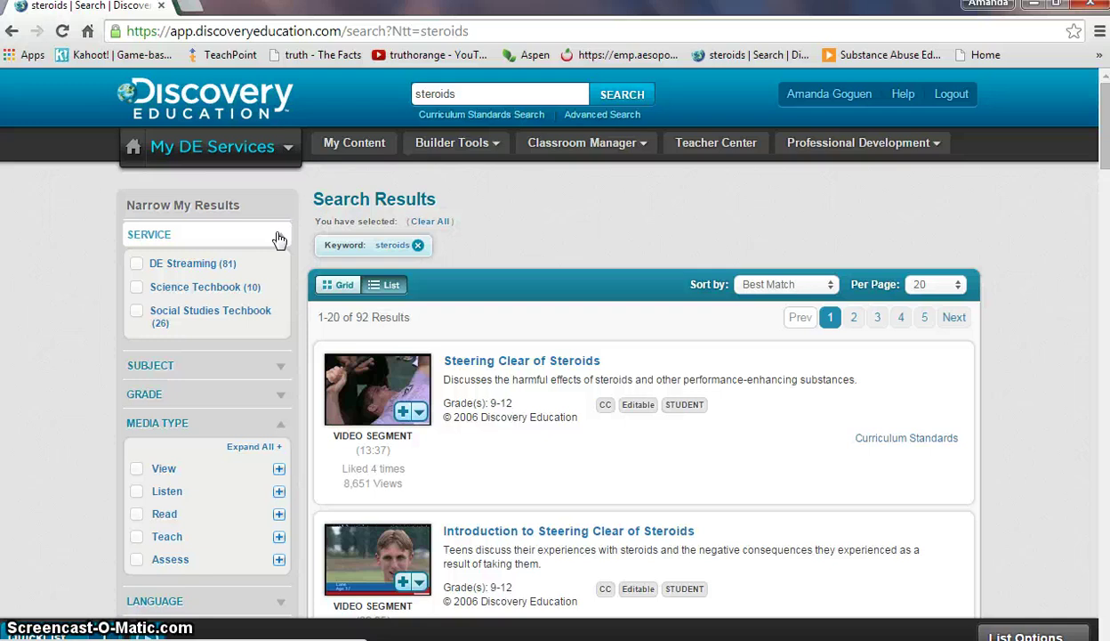
pyautogui.click(279, 239)
pyautogui.click(282, 266)
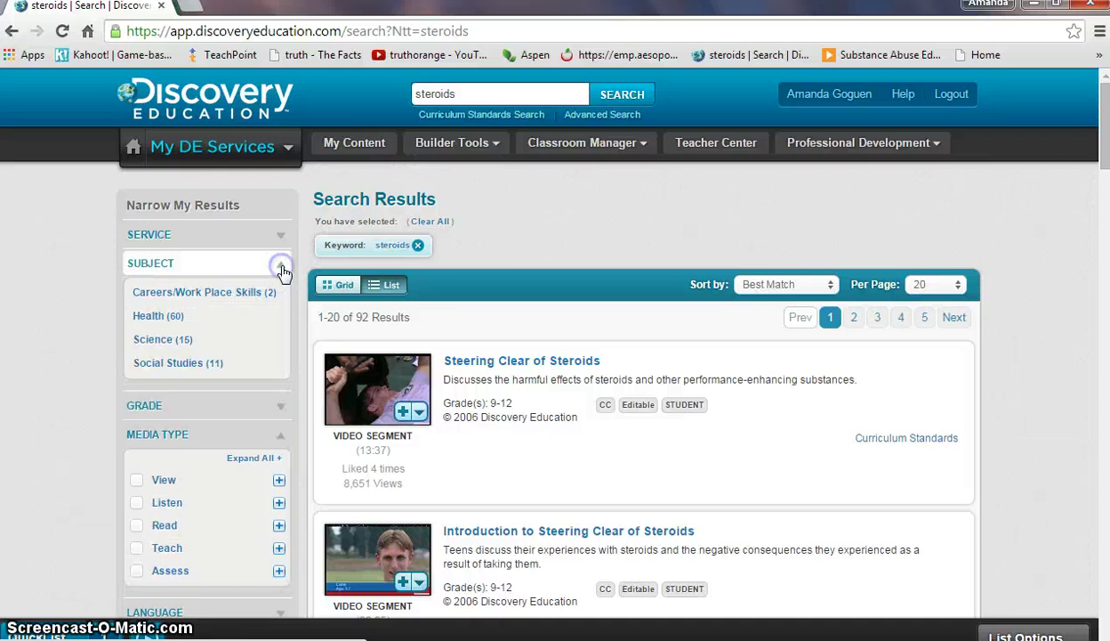
pyautogui.click(173, 317)
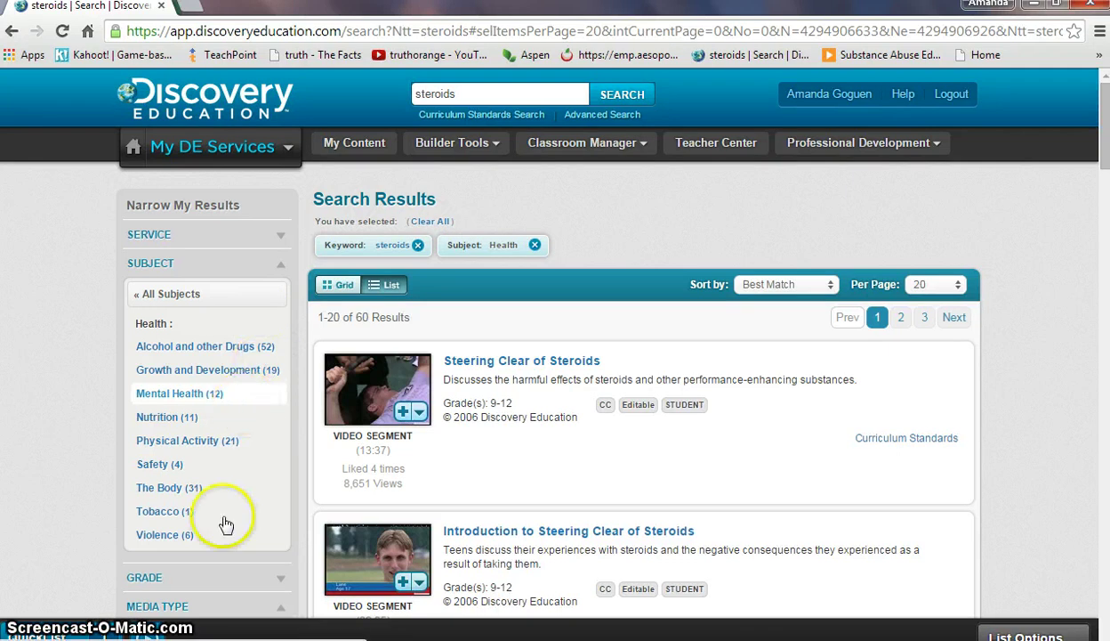
# Step: Narrow the steroids results further to grades 6-8, leaving 45 items
pyautogui.click(282, 579)
pyautogui.click(1096, 317)
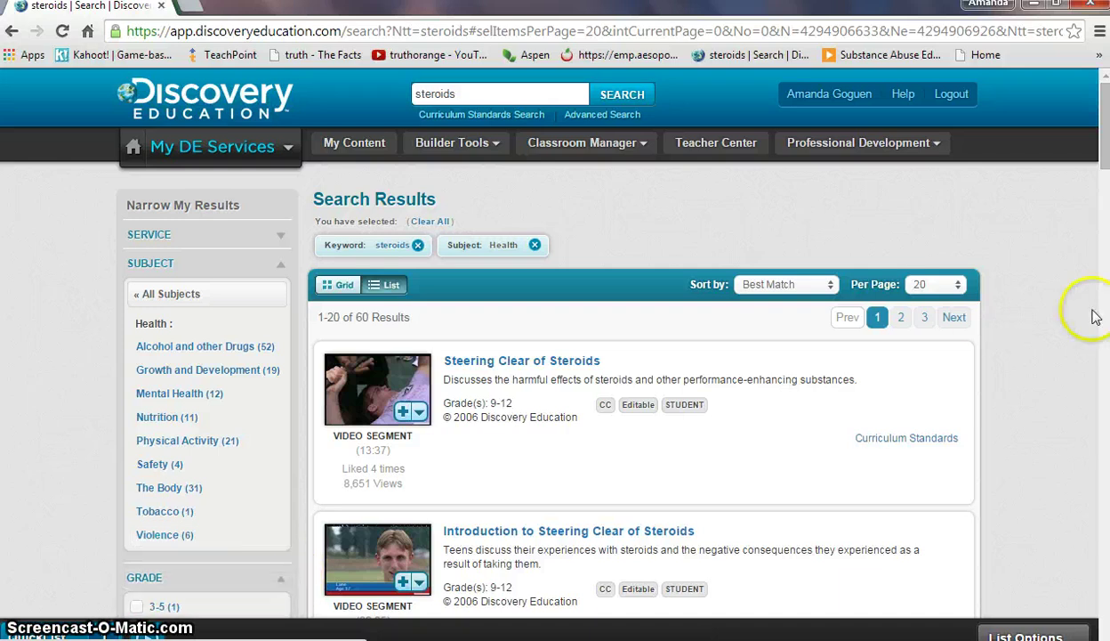
pyautogui.scroll(-4, 1103, 160)
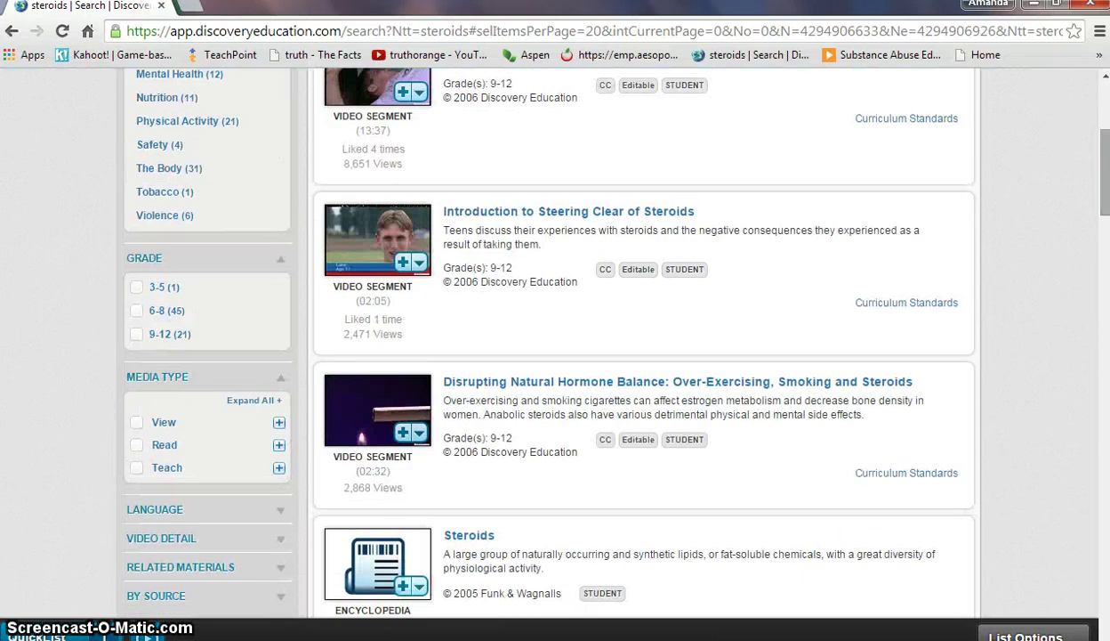
pyautogui.click(139, 314)
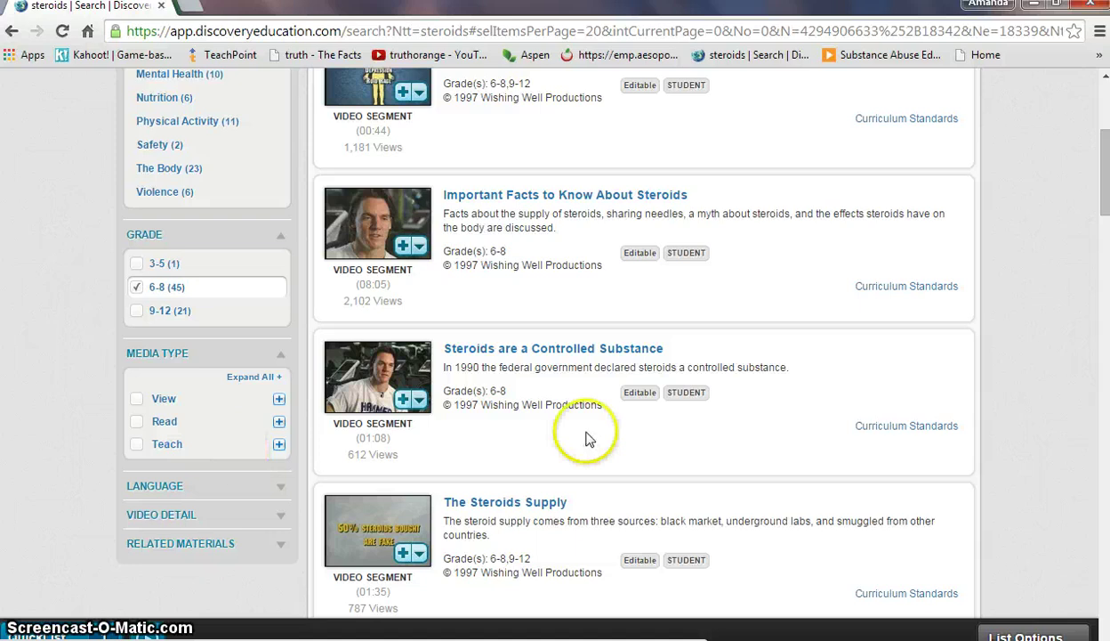
pyautogui.scroll(1, 641, 356)
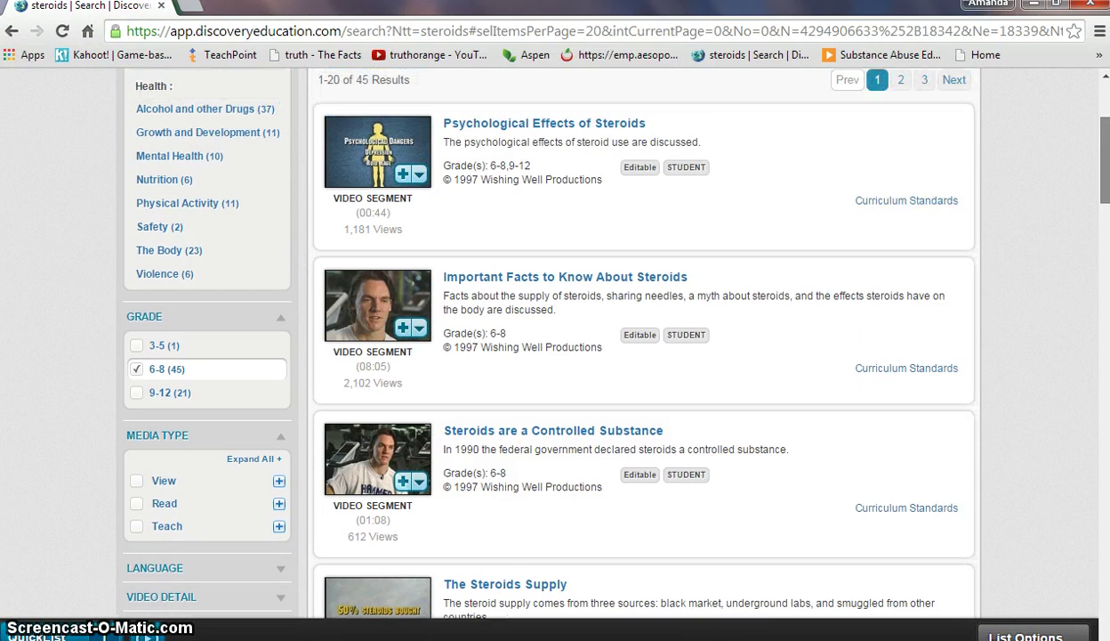
pyautogui.scroll(1, 640, 356)
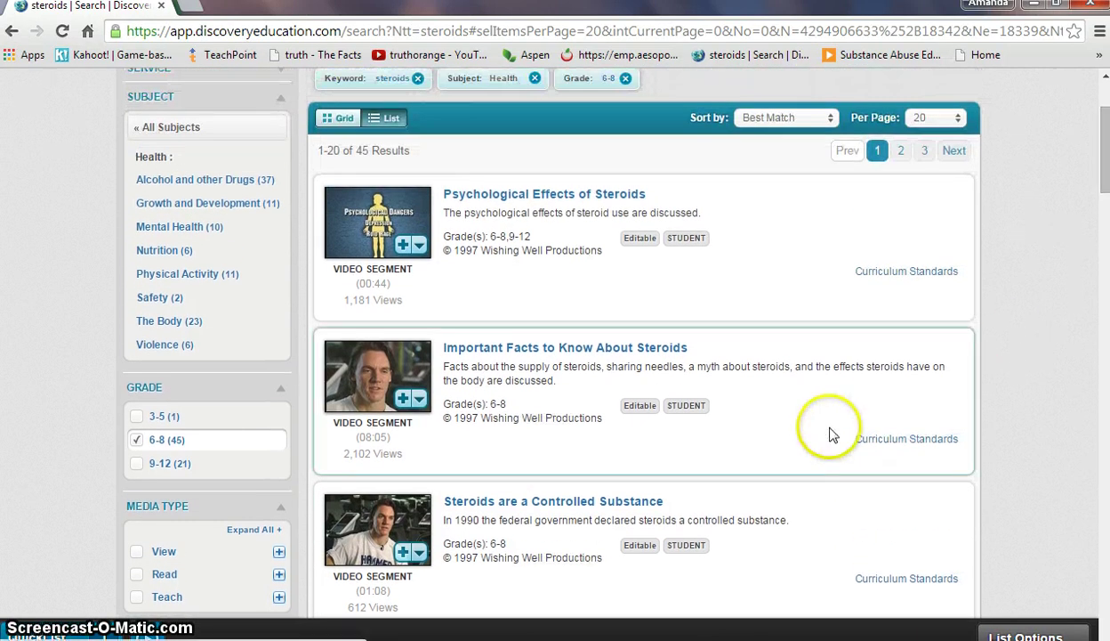
# Step: Add 'Important Facts to Know About Steroids' to the QuickList and review the saved videos
pyautogui.click(408, 400)
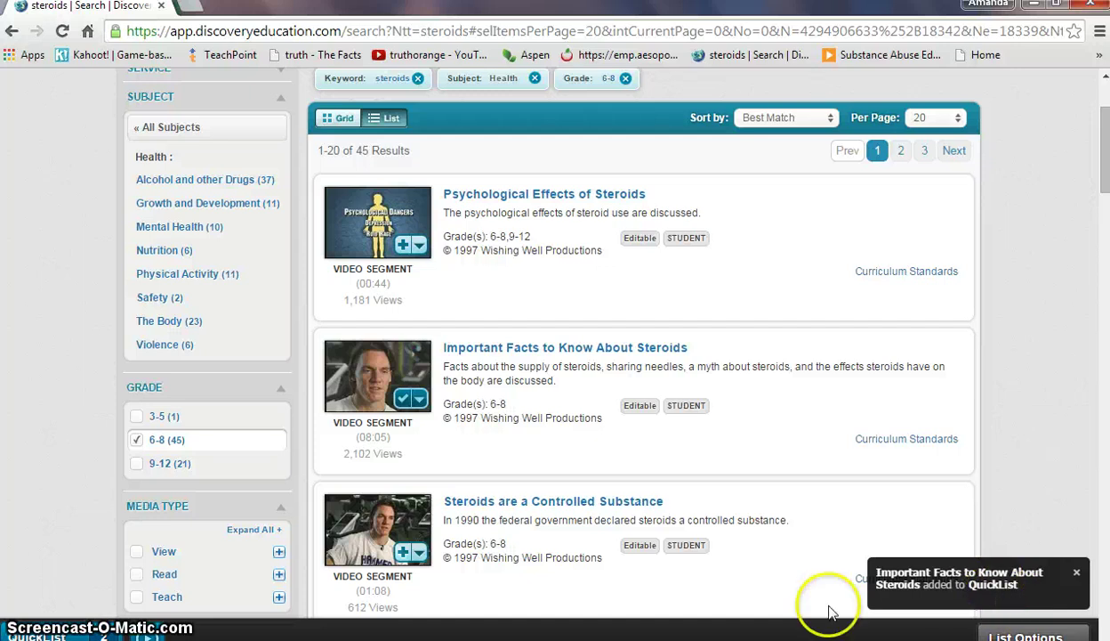
pyautogui.click(61, 634)
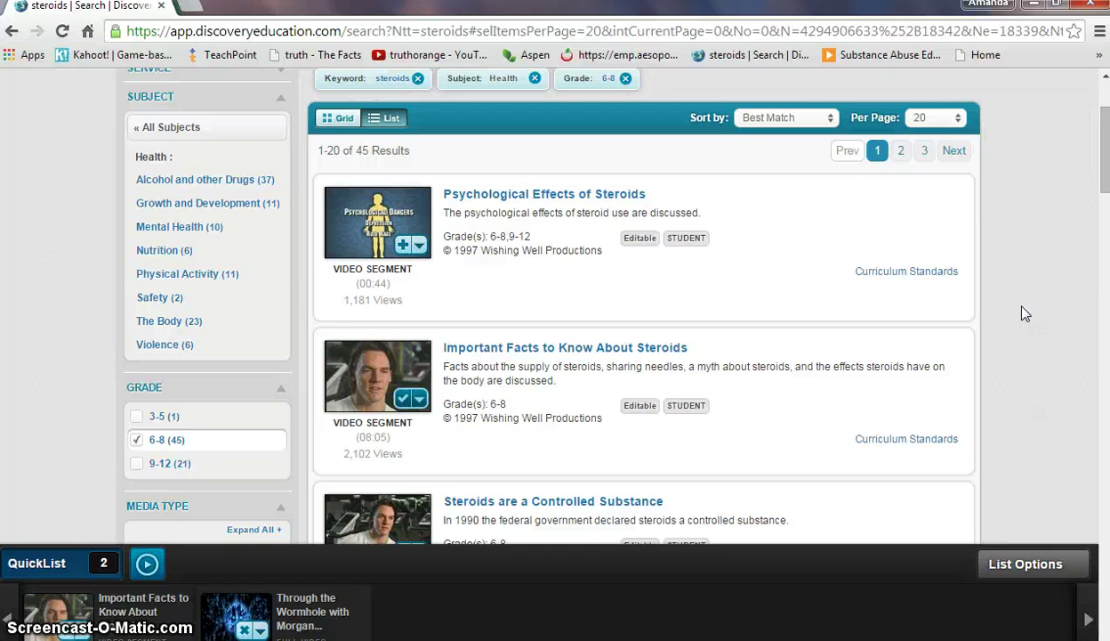
pyautogui.moveTo(1106, 173); pyautogui.dragTo(1105, 134)
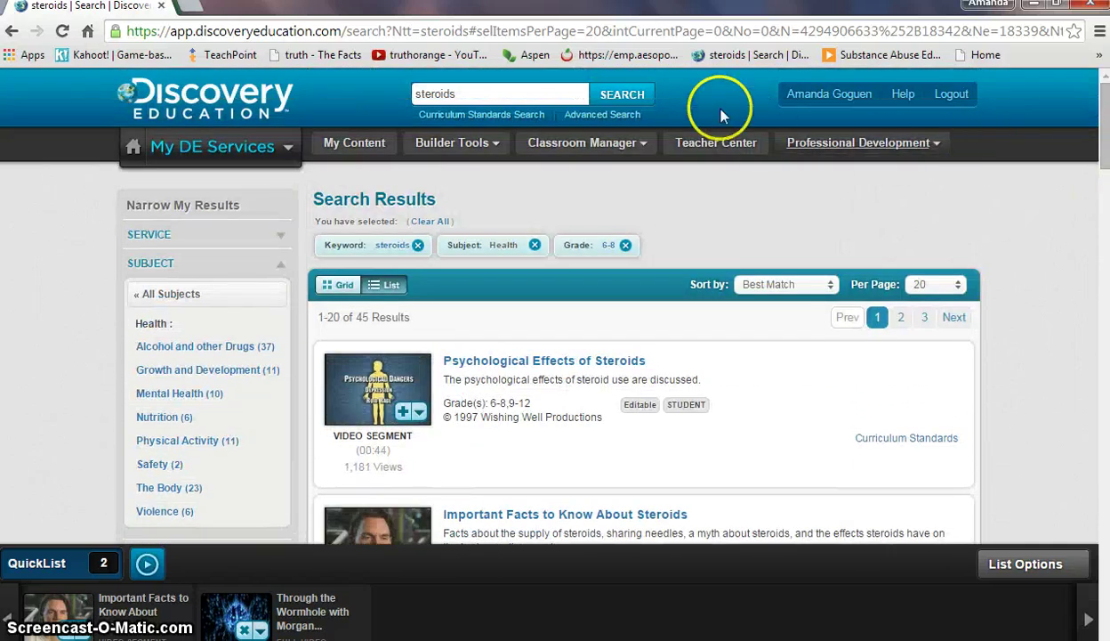
pyautogui.click(290, 150)
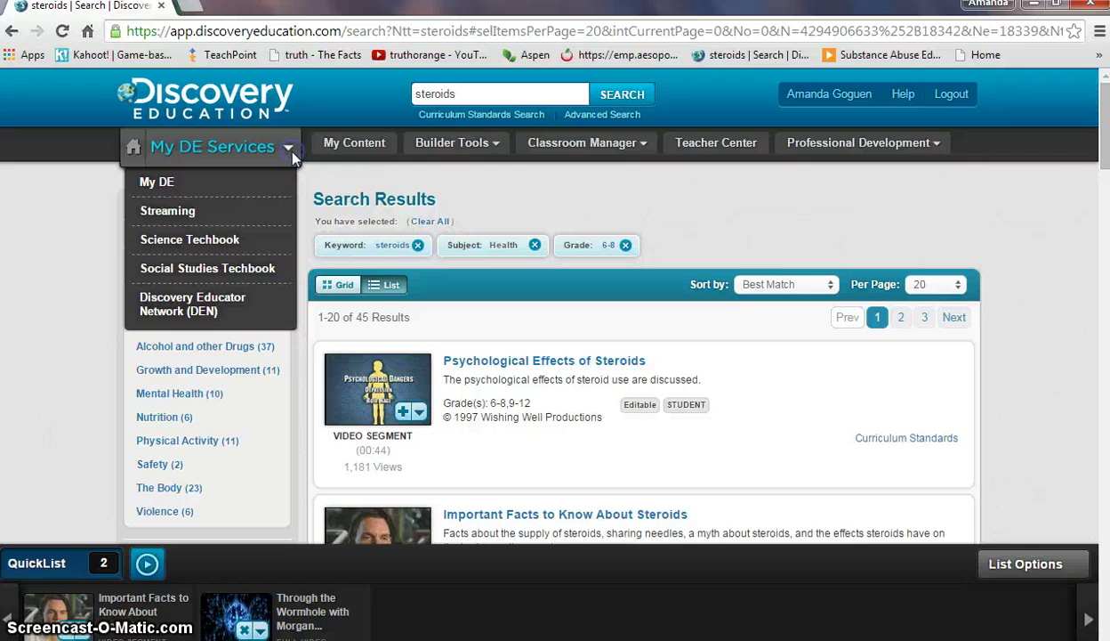
# Step: Open the Science Techbook's Earthquakes and Volcanoes unit and its Where Earthquakes Occur concept
pyautogui.click(213, 249)
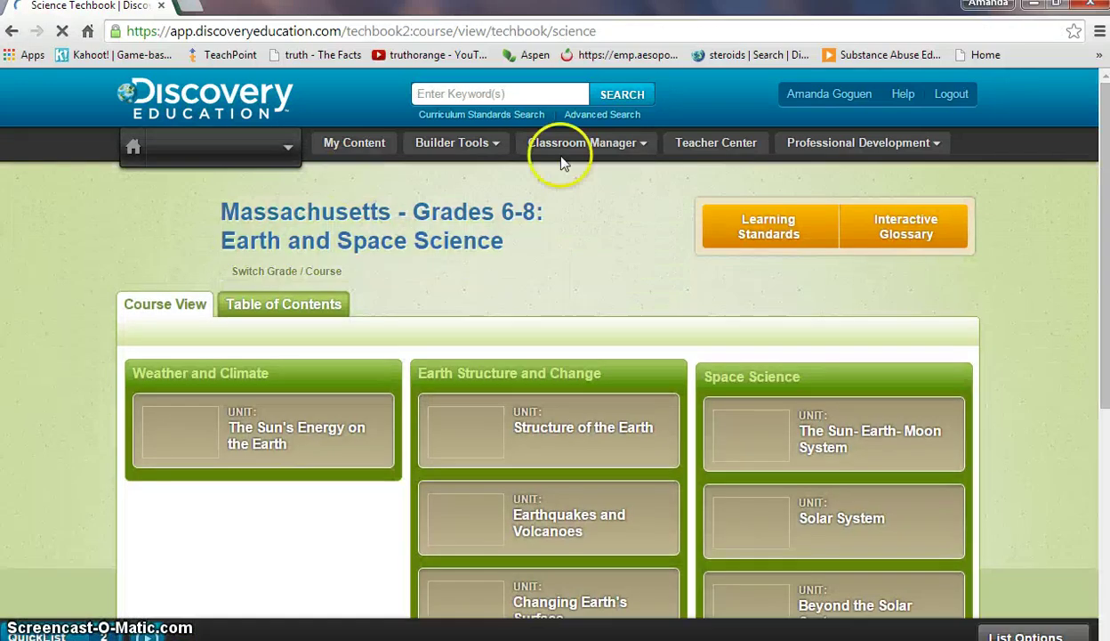
pyautogui.click(603, 157)
pyautogui.moveTo(266, 154)
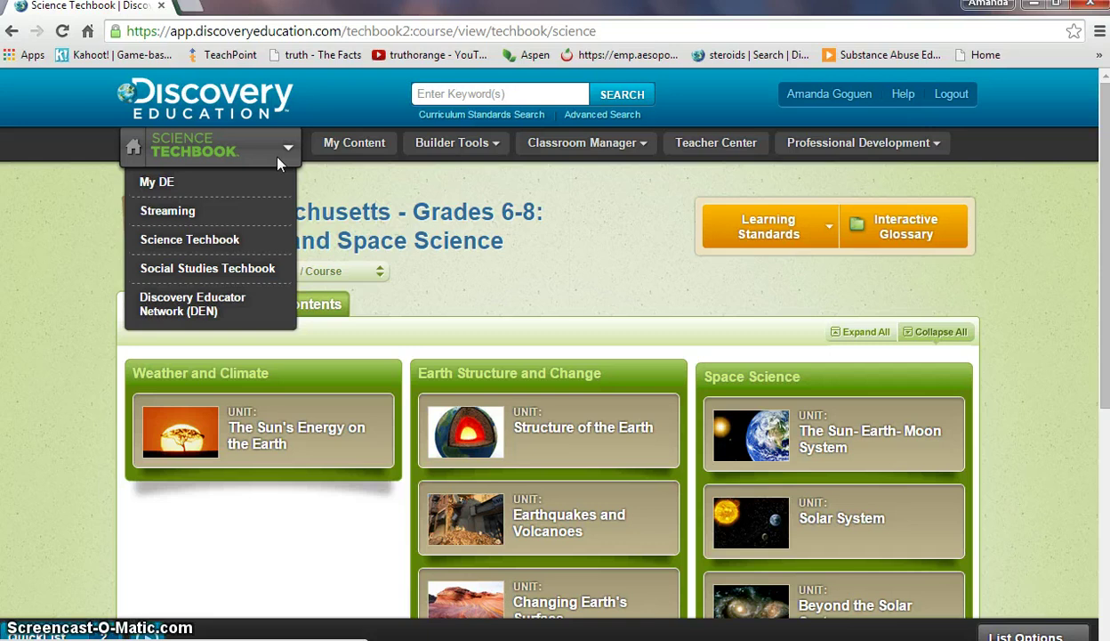
pyautogui.click(596, 218)
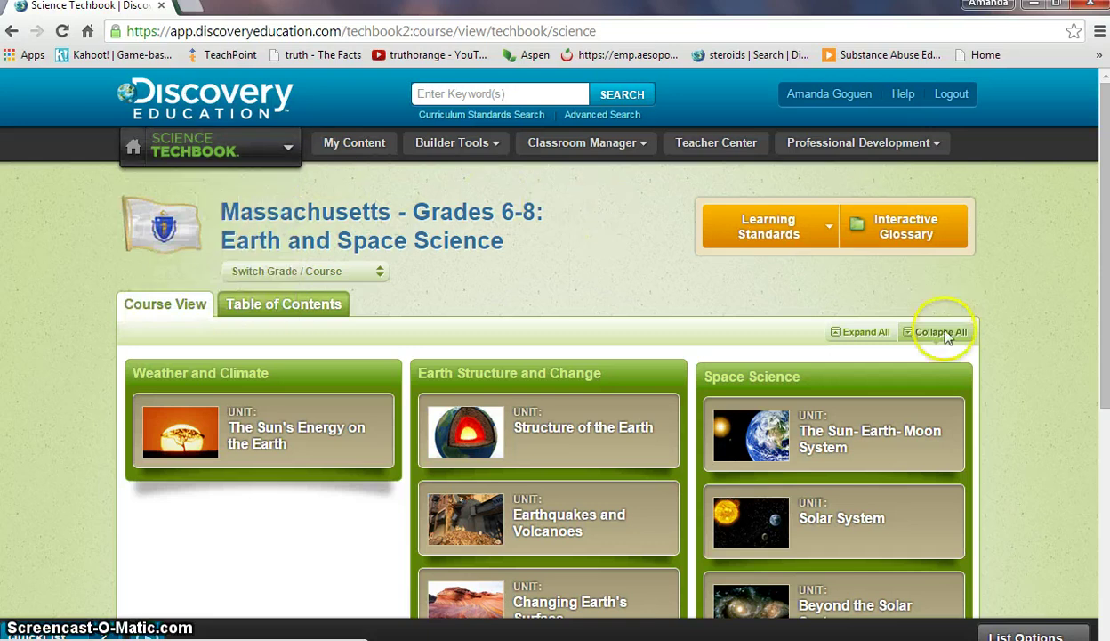
pyautogui.moveTo(1106, 258); pyautogui.dragTo(1106, 336)
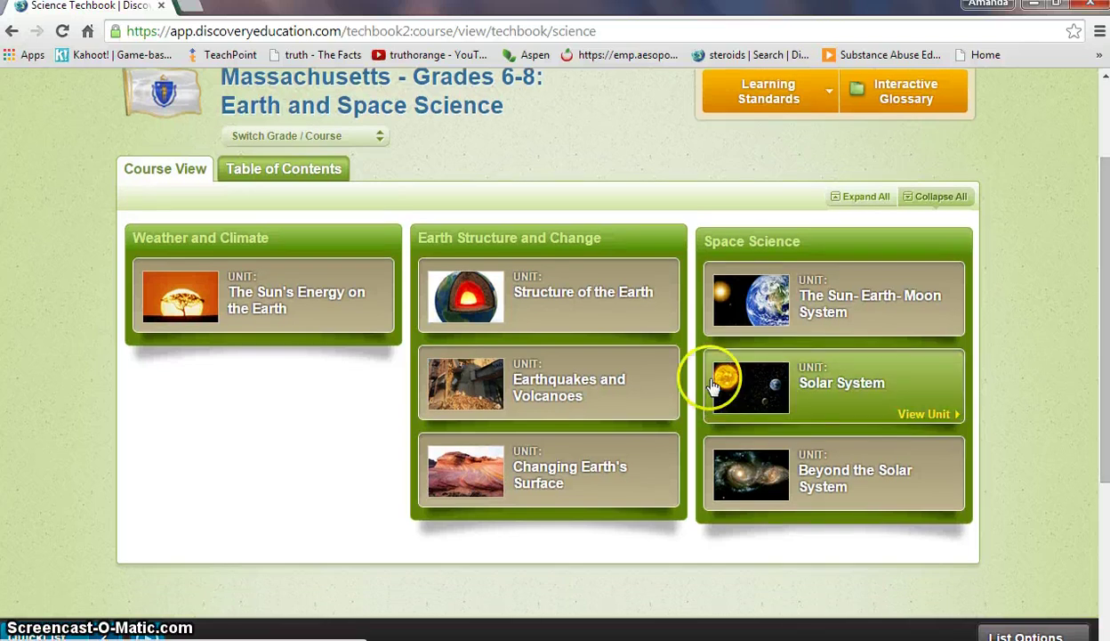
pyautogui.click(629, 395)
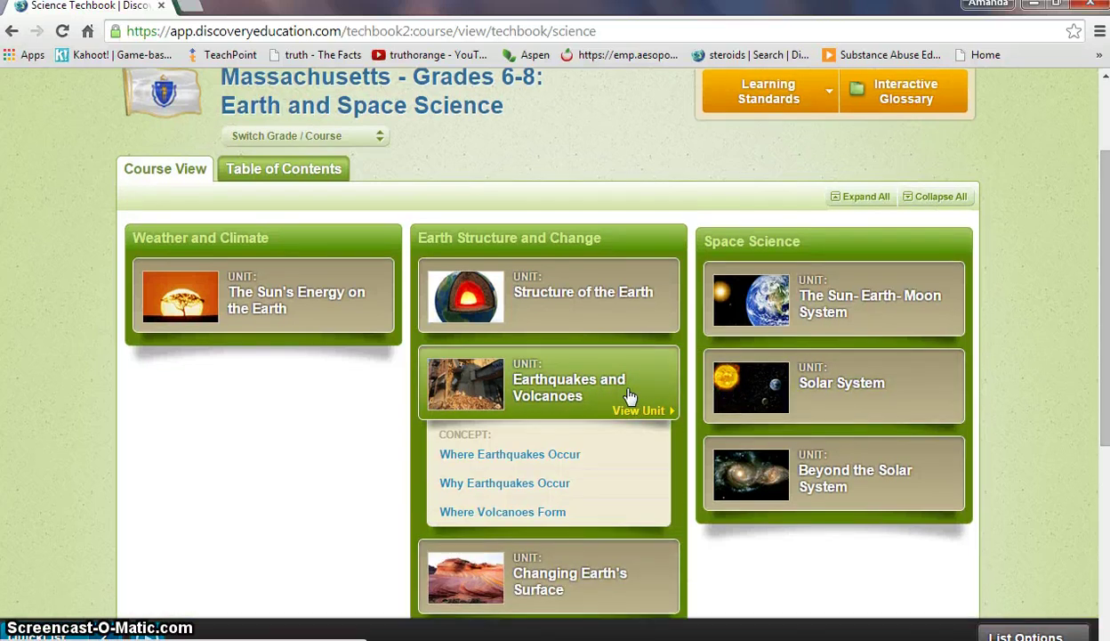
pyautogui.click(539, 461)
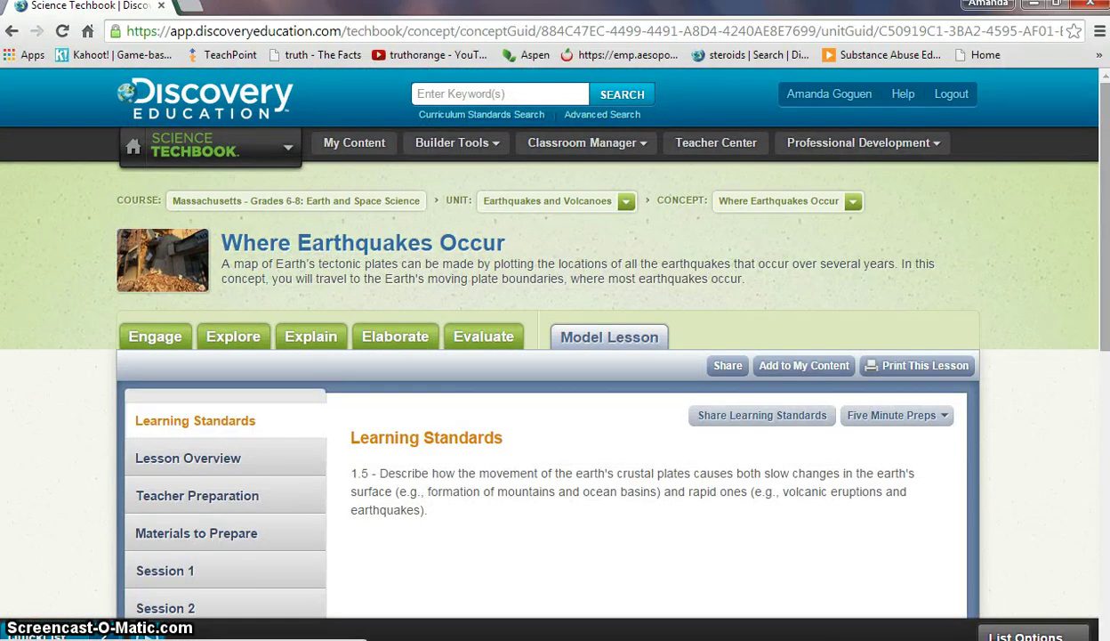
# Step: View the teacher and student Materials to Prepare for the Where Earthquakes Occur lesson
pyautogui.scroll(-2, 1091, 186)
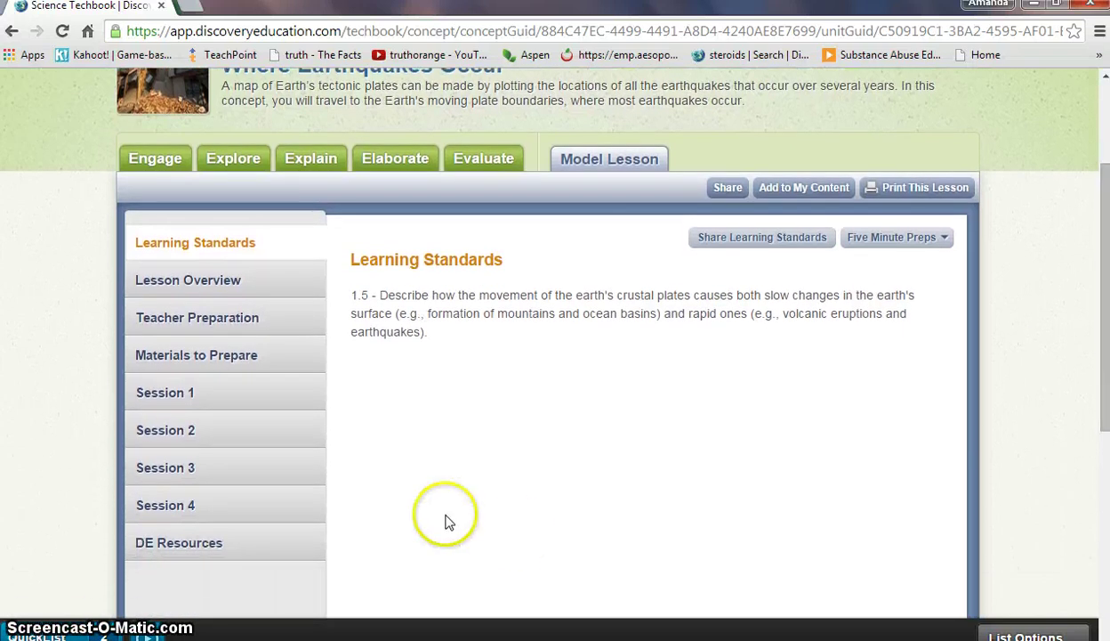
pyautogui.click(237, 358)
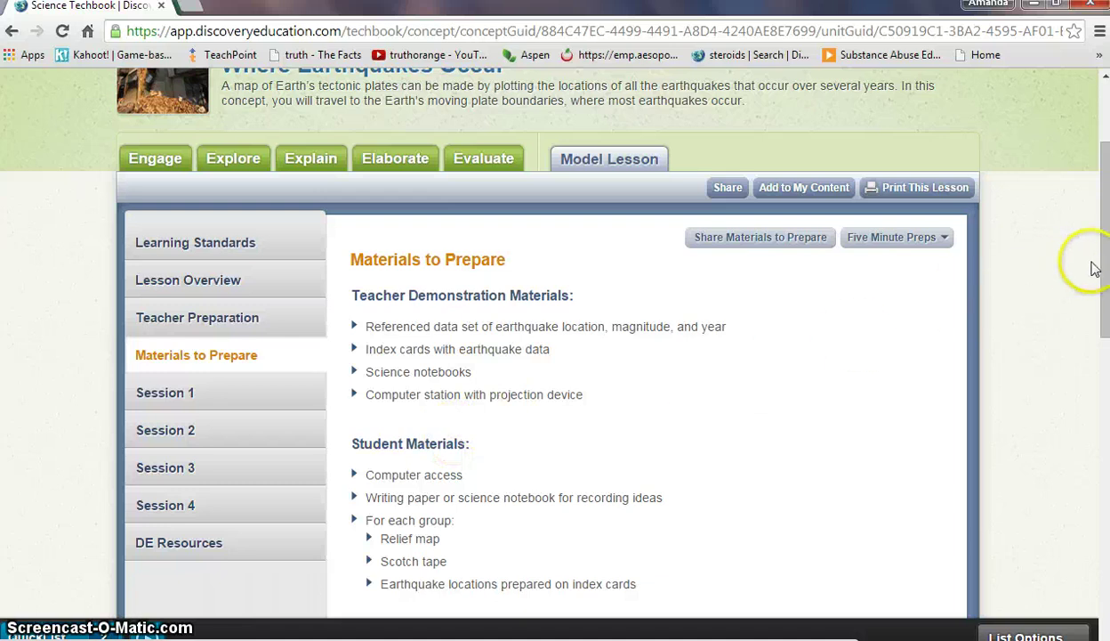
pyautogui.moveTo(1102, 268); pyautogui.dragTo(1097, 207)
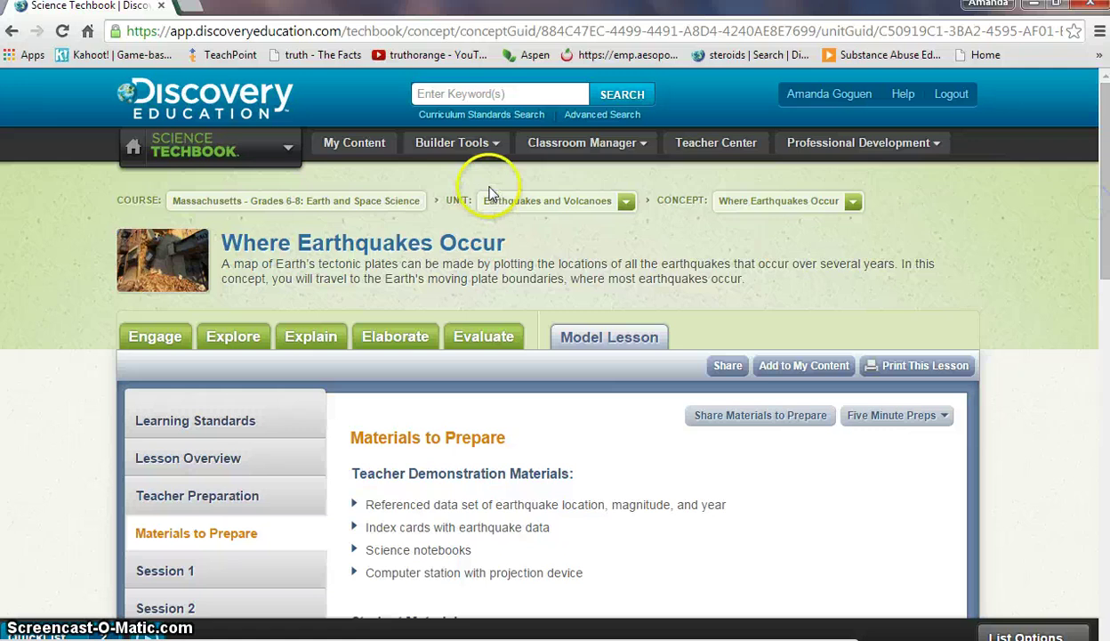
pyautogui.click(287, 151)
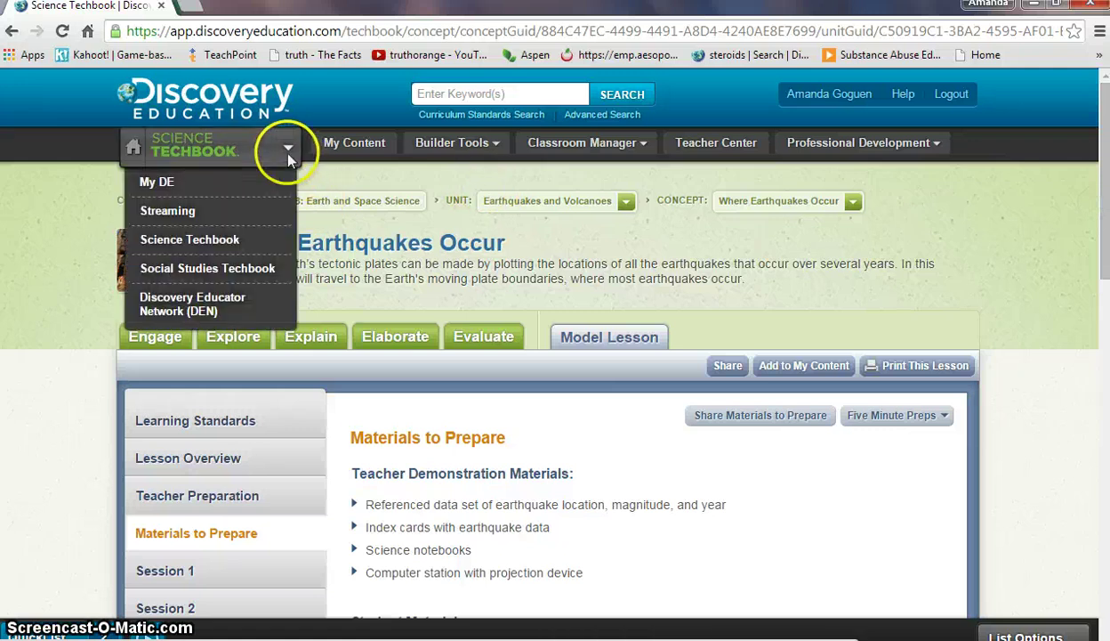
# Step: Switch to the Social Studies Techbook and open Chapter 2: Life in the Colonies
pyautogui.click(218, 274)
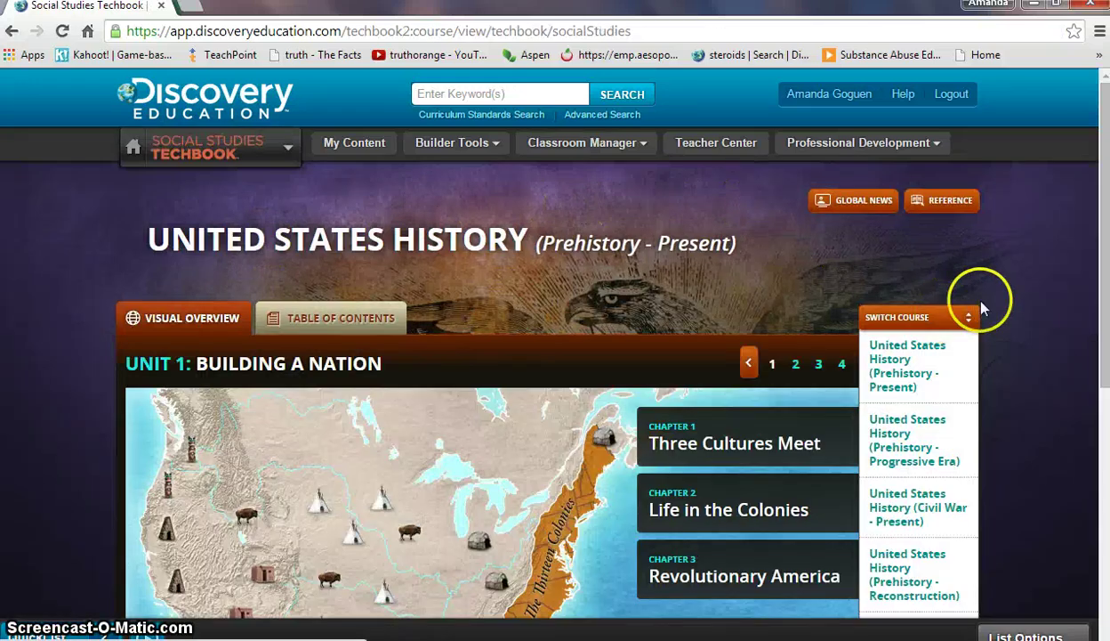
pyautogui.moveTo(1106, 181); pyautogui.dragTo(1108, 257)
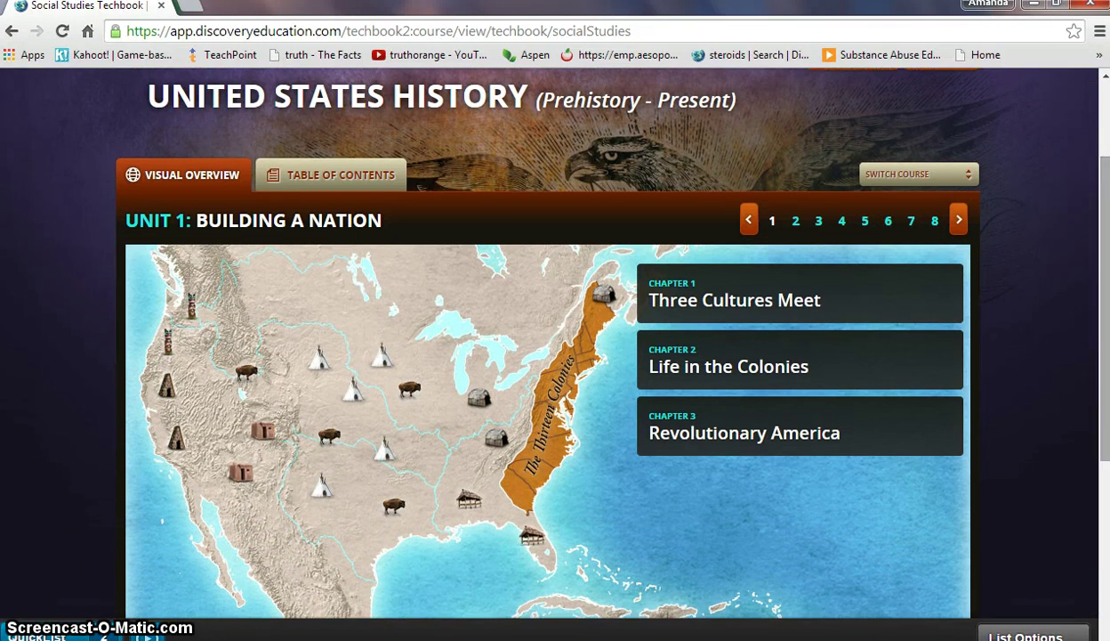
pyautogui.click(750, 380)
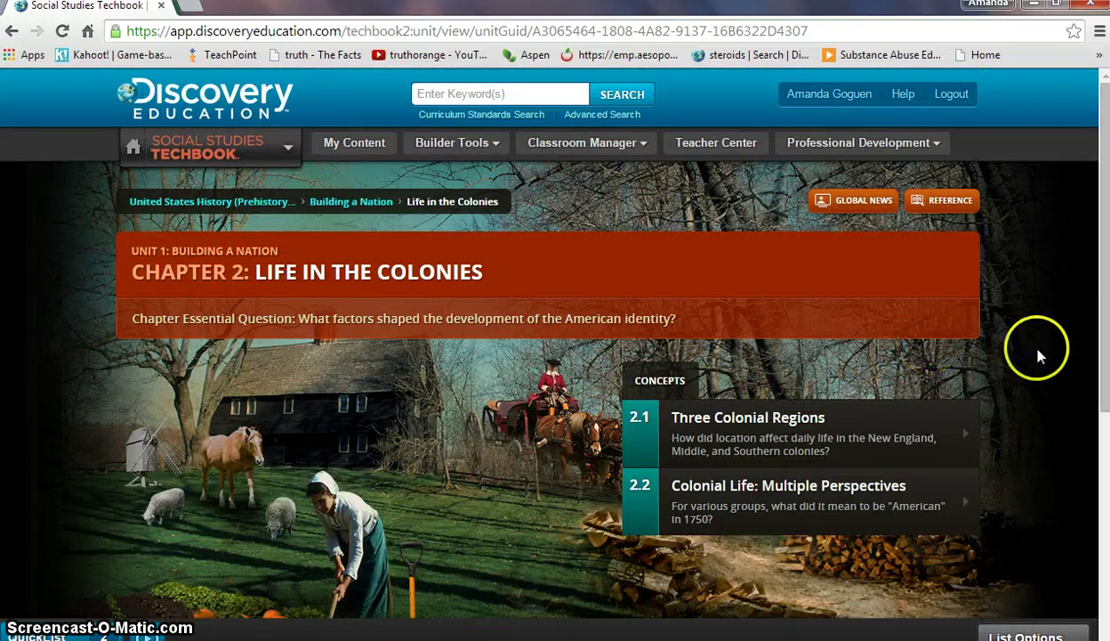
# Step: Open concept 2.1 Three Colonial Regions and scroll through the lesson
pyautogui.click(817, 451)
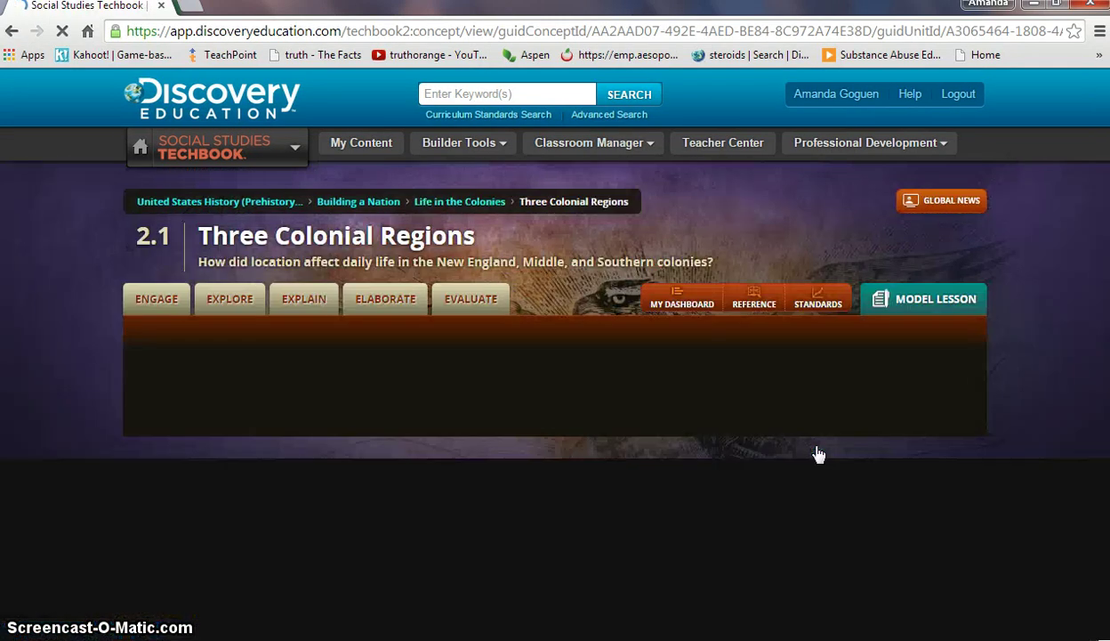
pyautogui.click(1102, 285)
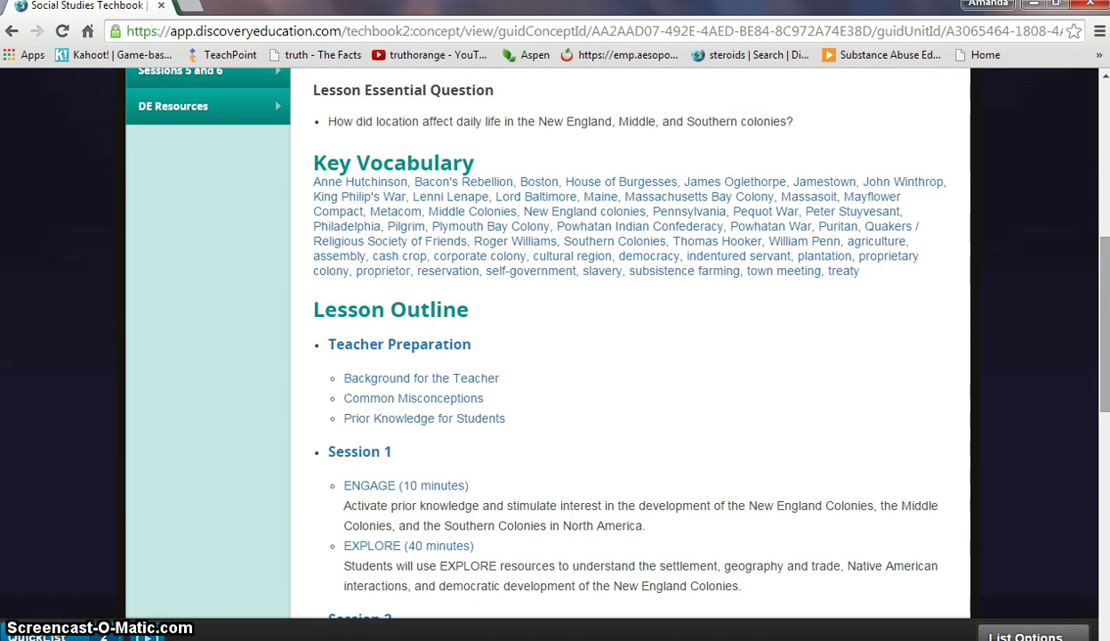
pyautogui.click(1105, 260)
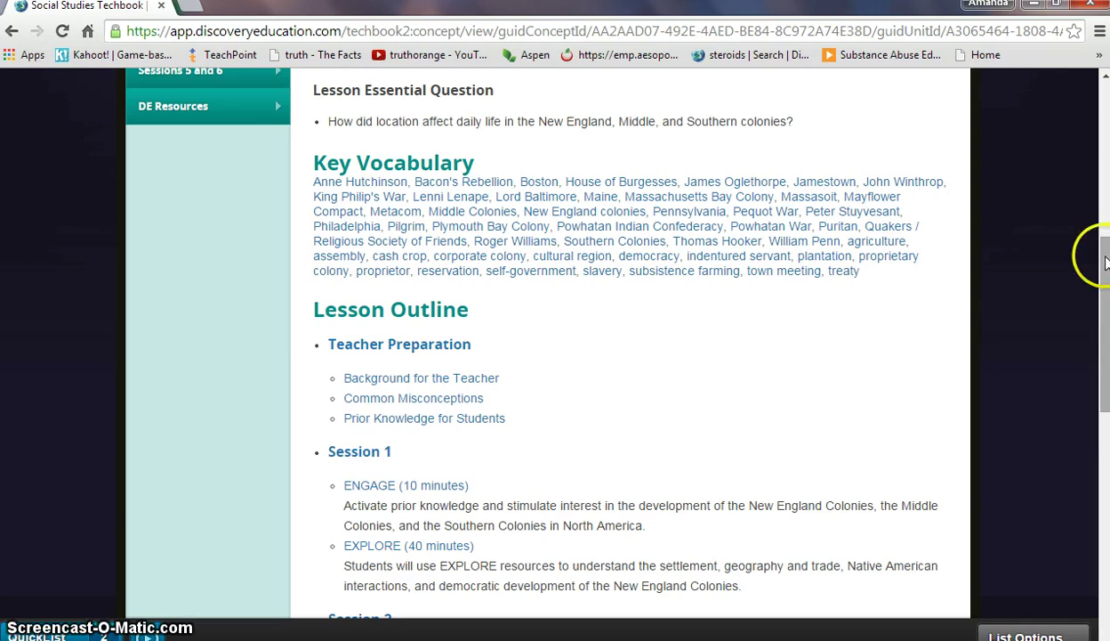
pyautogui.moveTo(1105, 261); pyautogui.dragTo(1105, 147)
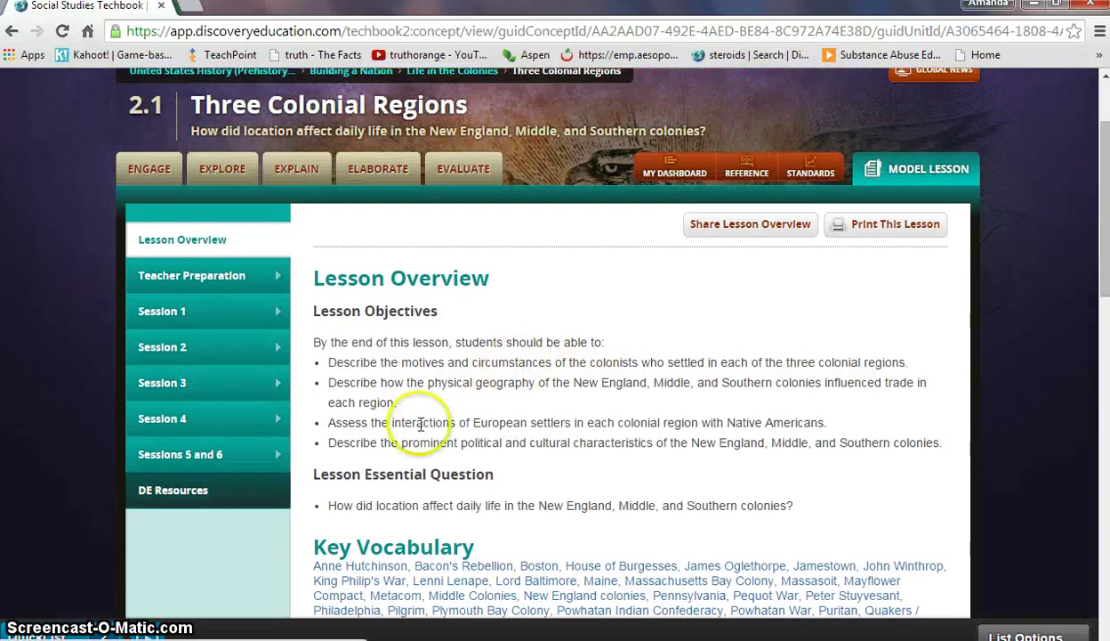
# Step: Show the lesson's DE Resources, such as the Rice Cultivation image, and expand the services list
pyautogui.click(164, 498)
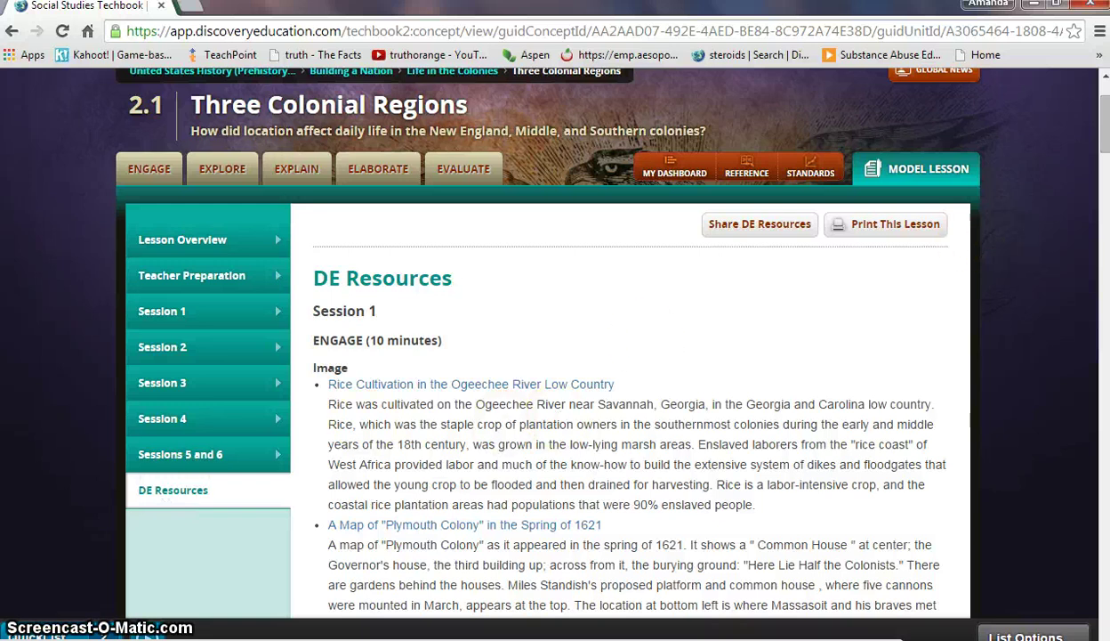
pyautogui.moveTo(1103, 125); pyautogui.dragTo(1101, 98)
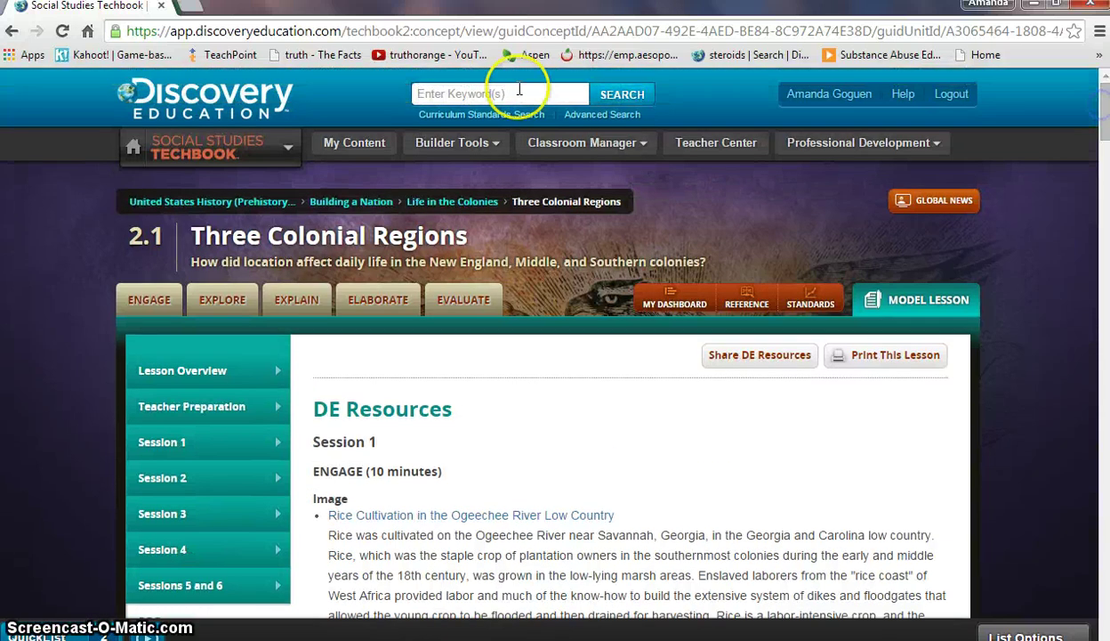
pyautogui.click(285, 153)
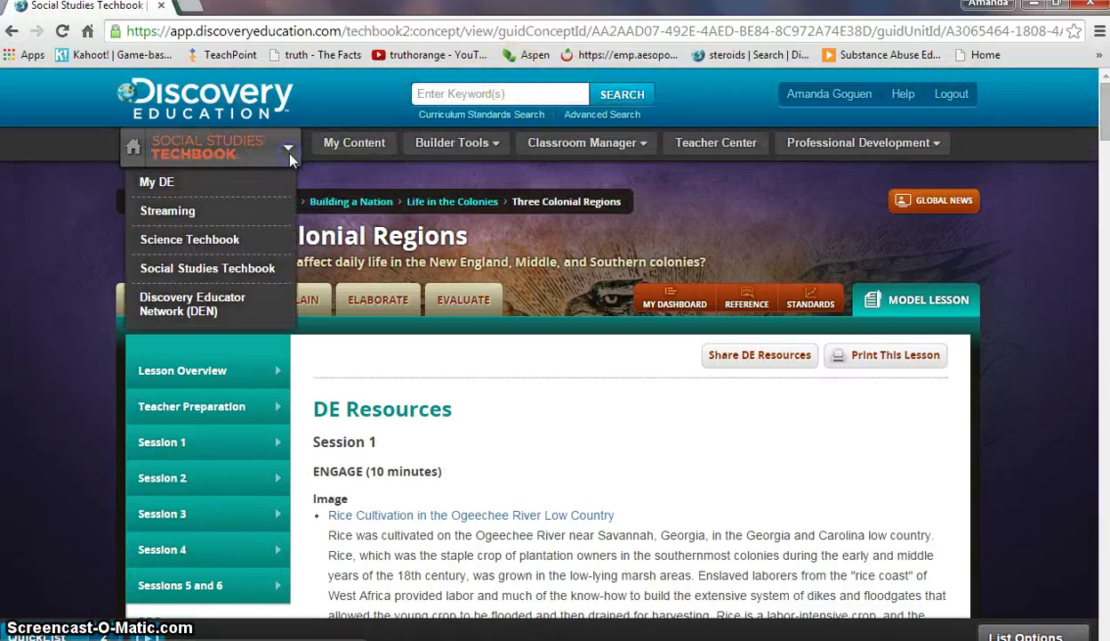
# Step: Go to the Discovery Educator Network (DEN) page and scroll through its content
pyautogui.click(169, 313)
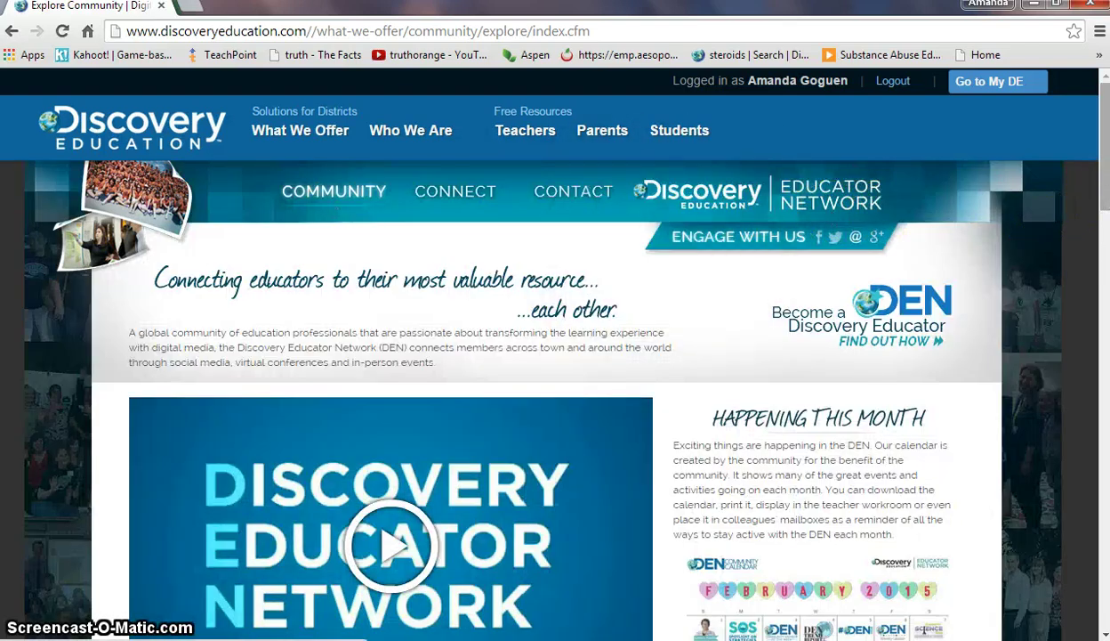
pyautogui.scroll(-3, 1091, 186)
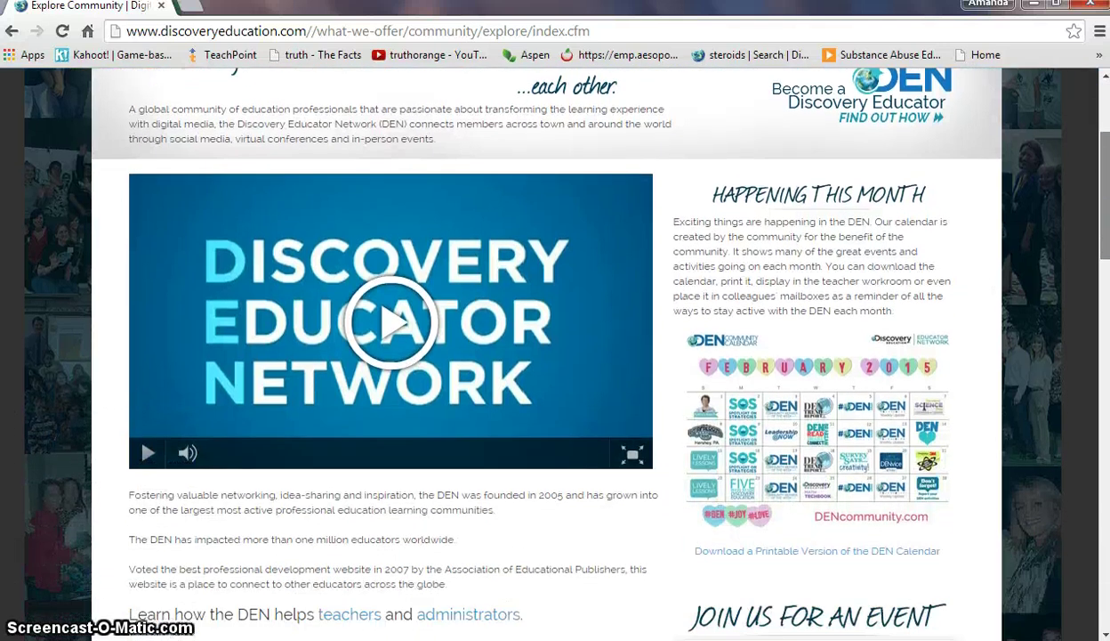
pyautogui.scroll(-2, 1091, 185)
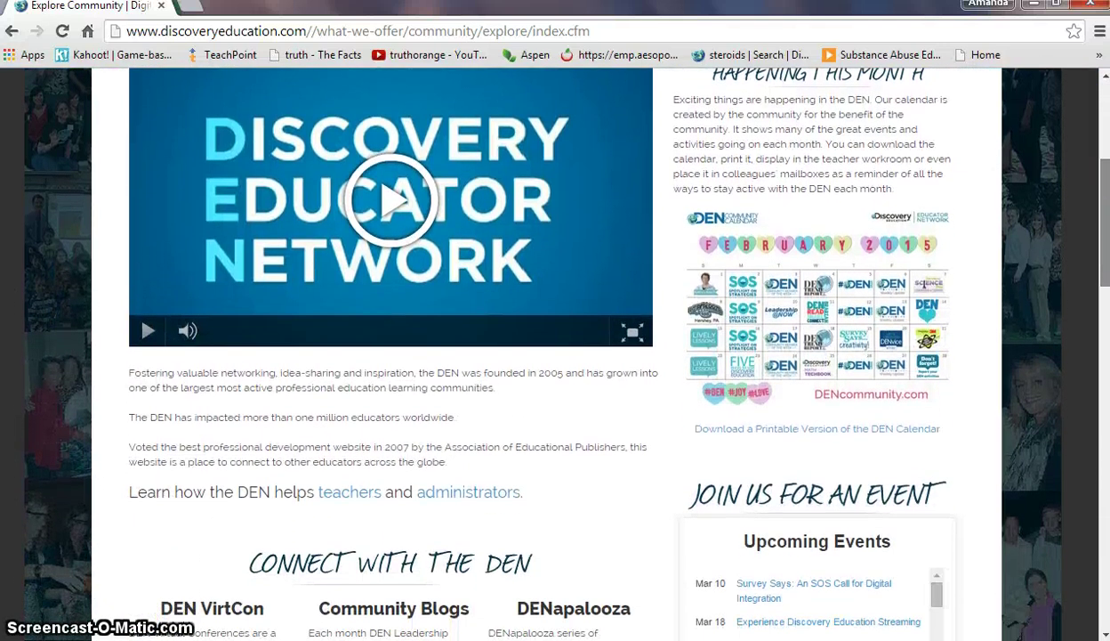
pyautogui.scroll(-2, 570, 347)
pyautogui.scroll(6, 1097, 187)
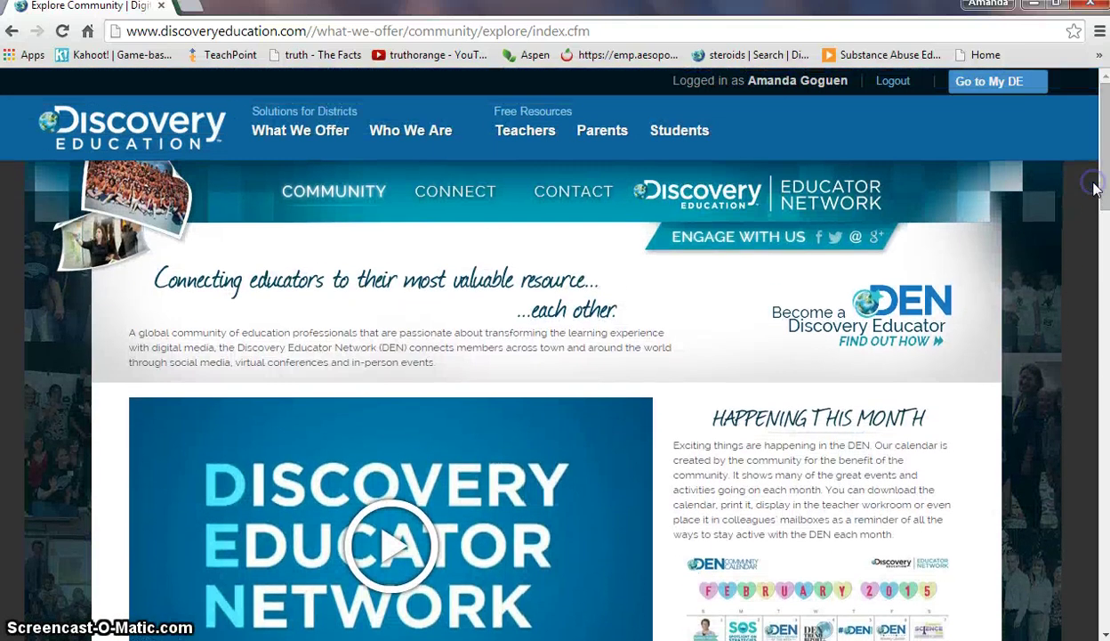
pyautogui.moveTo(306, 147)
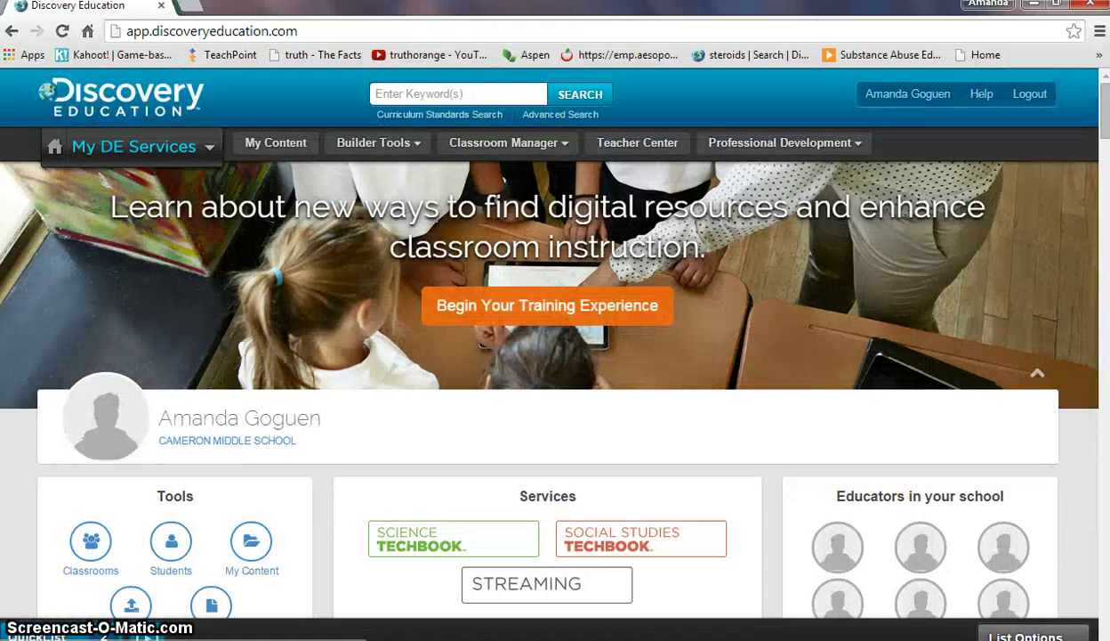
pyautogui.moveTo(1105, 104); pyautogui.dragTo(1107, 151)
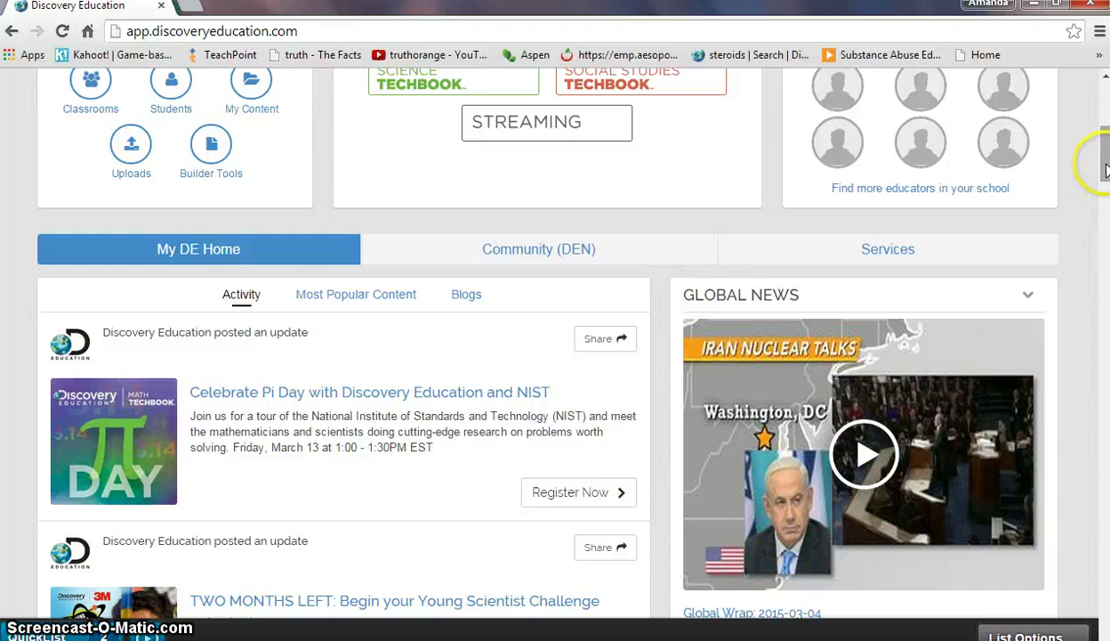
pyautogui.moveTo(1106, 169); pyautogui.dragTo(1106, 275)
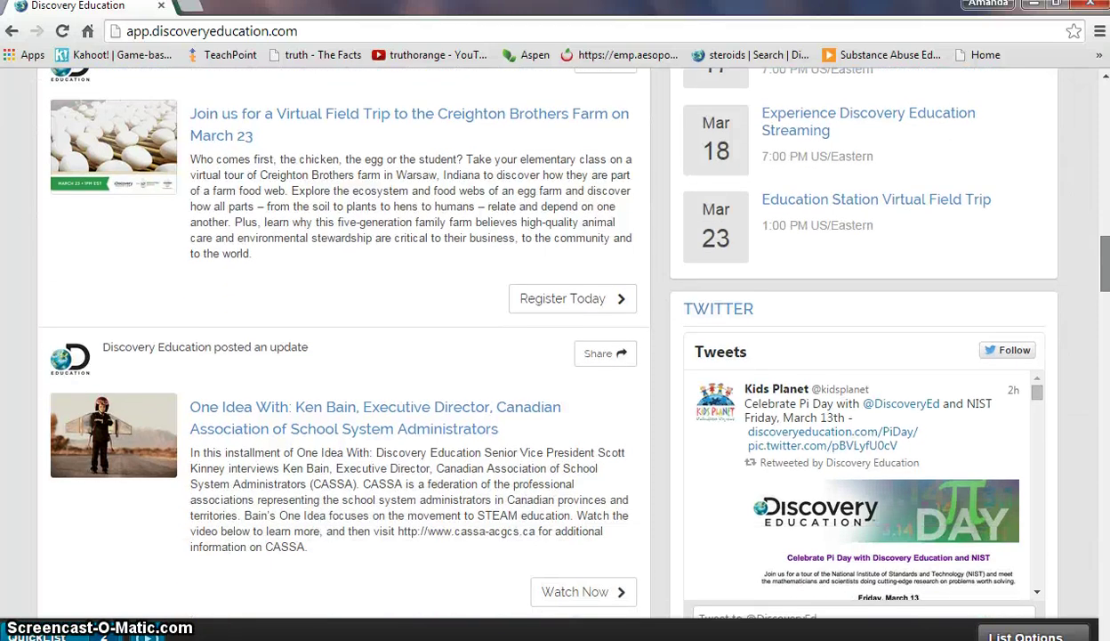
pyautogui.moveTo(1106, 275); pyautogui.dragTo(1093, 104)
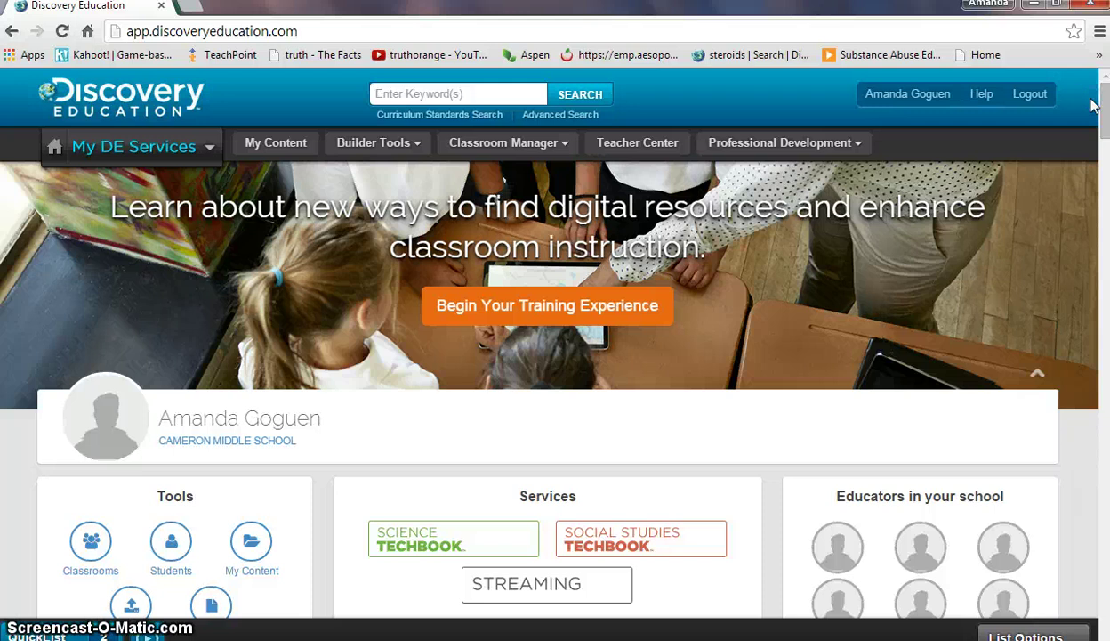